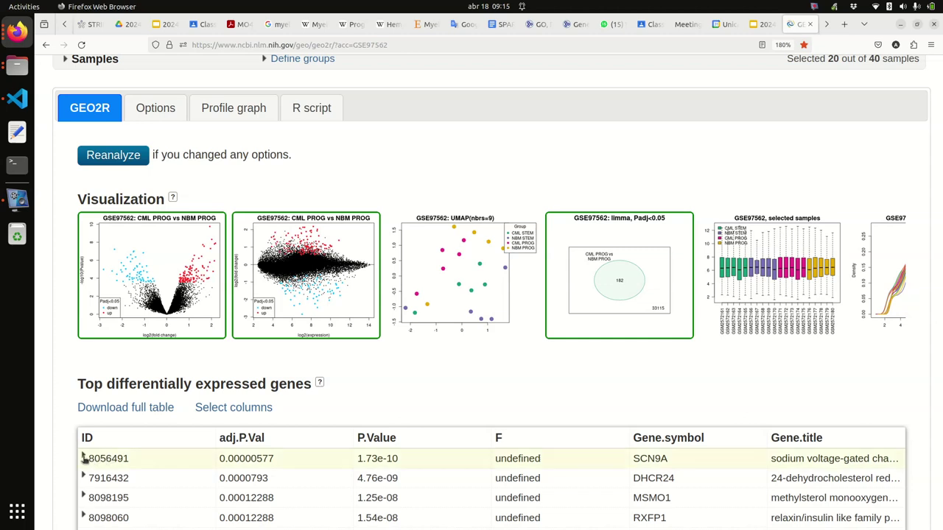
- Examine the top differentially expressed genes table and the data and annotation columns available for it
scroll(519, 467, down, 2)
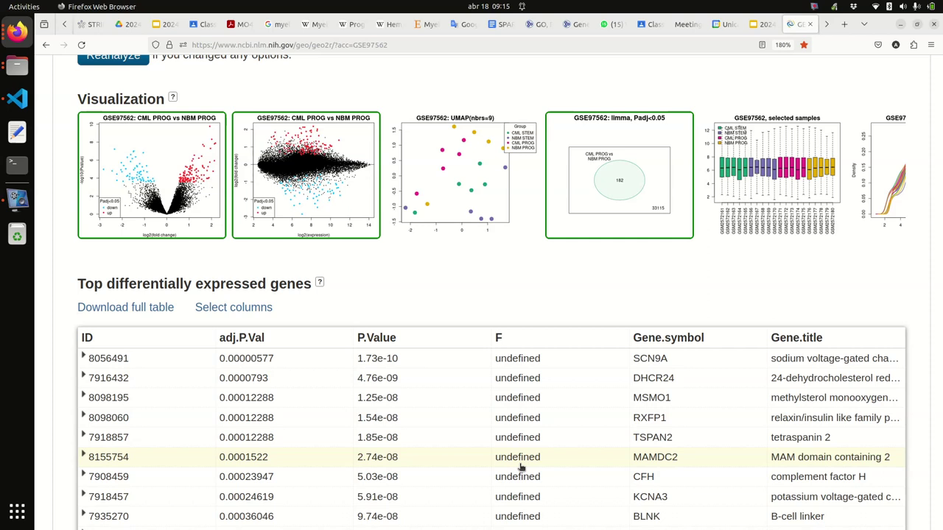
scroll(543, 430, down, 5)
scroll(543, 430, up, 5)
click(234, 309)
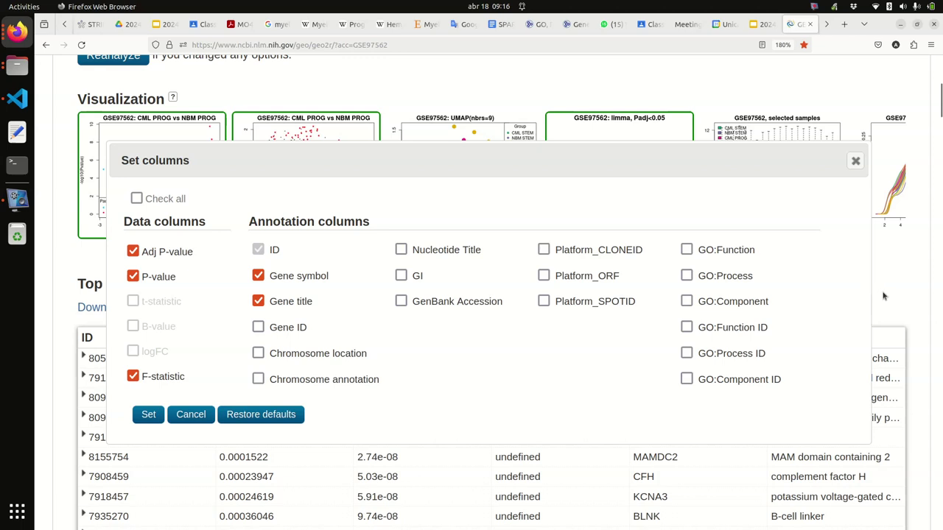
click(855, 160)
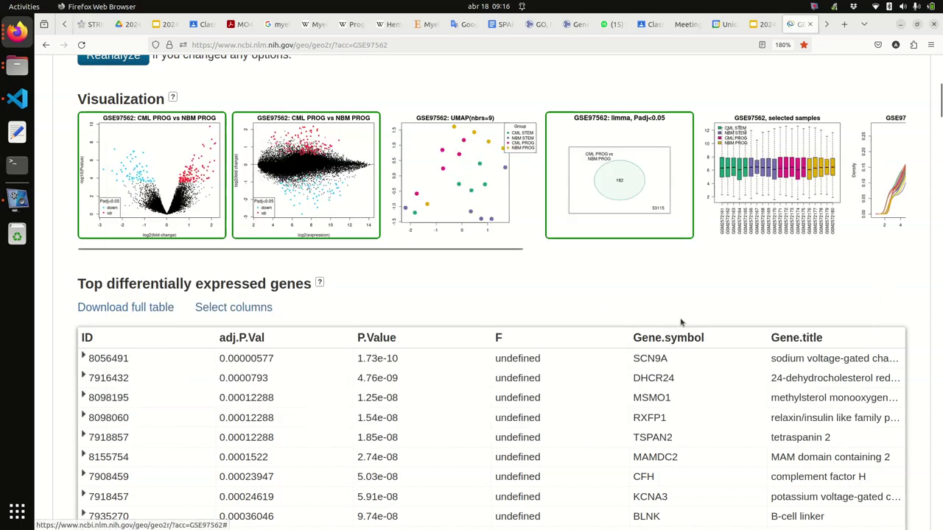
scroll(624, 298, down, 10)
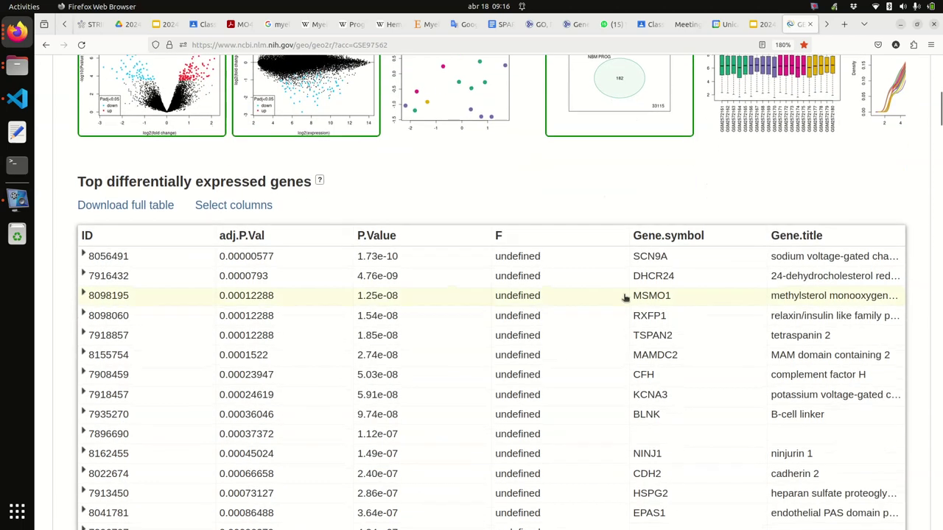
scroll(625, 299, up, 15)
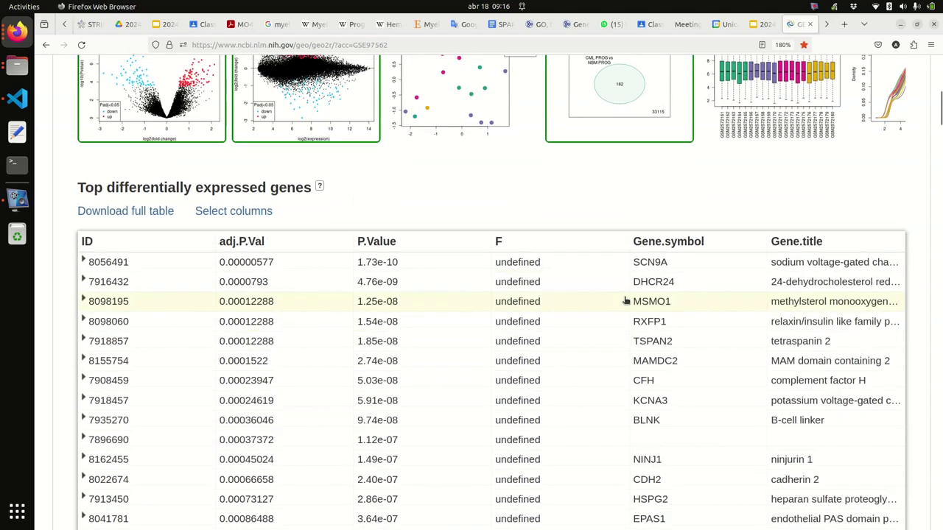
click(241, 409)
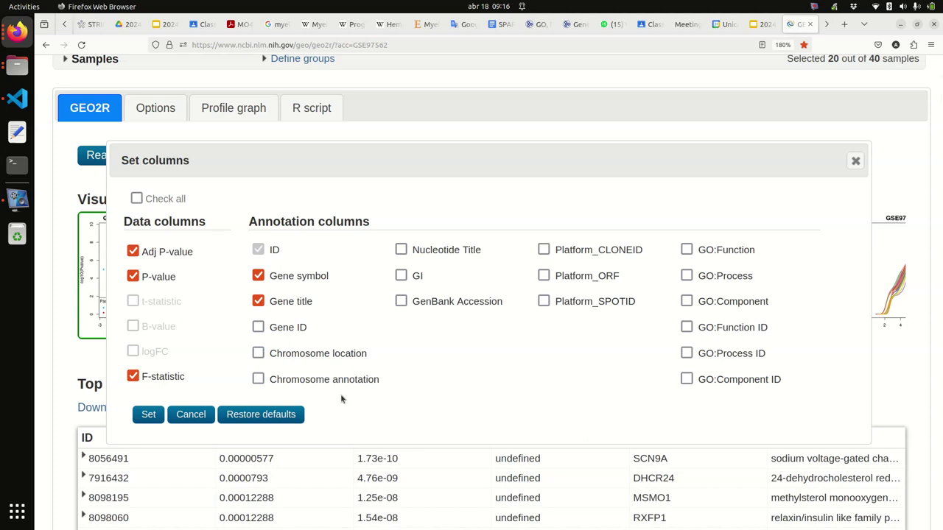
click(853, 165)
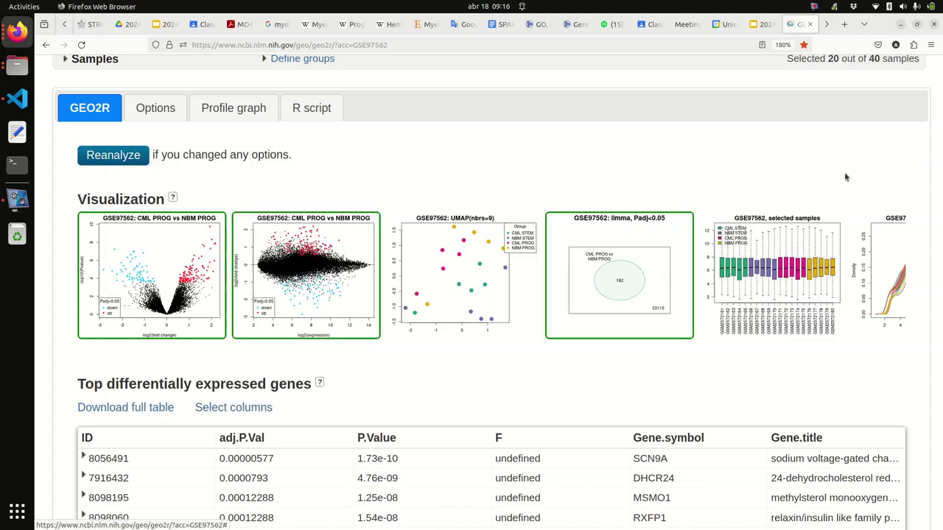
- Review the analysis options, from P-value adjustment down to the volcano and mean-difference plot contrasts
scroll(333, 303, up, 2)
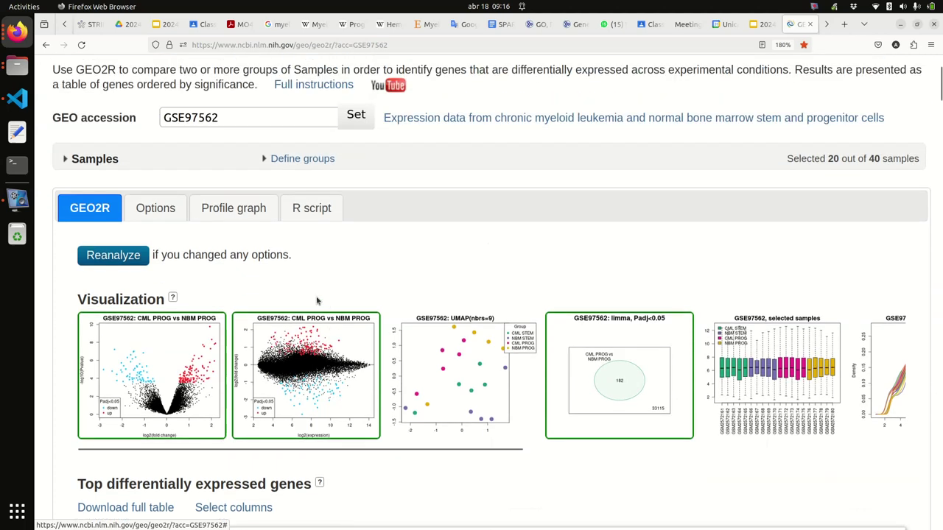
click(163, 213)
scroll(252, 258, down, 6)
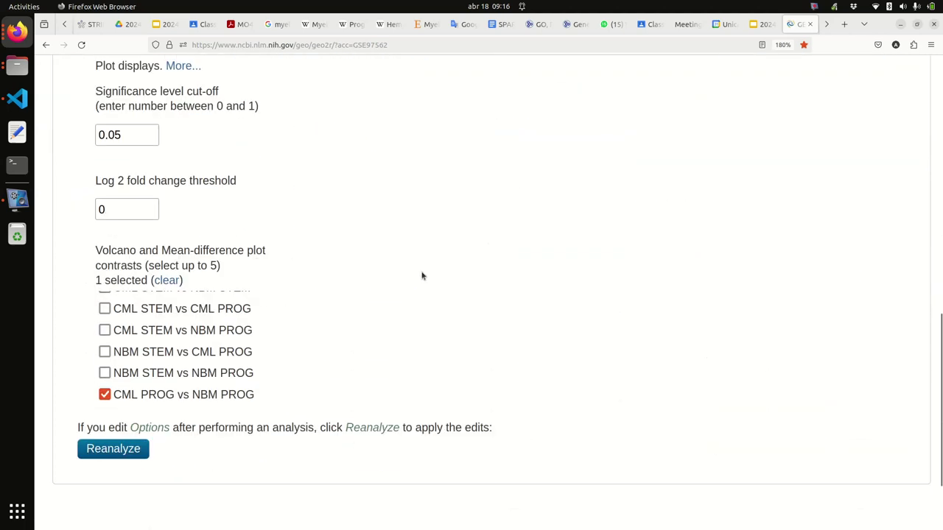
scroll(422, 276, up, 2)
scroll(422, 275, up, 10)
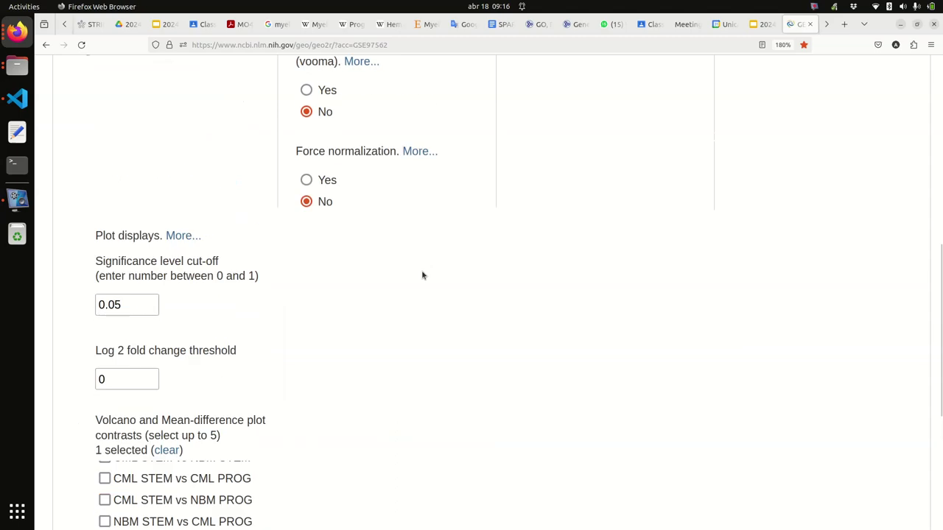
scroll(422, 276, down, 15)
scroll(422, 276, up, 15)
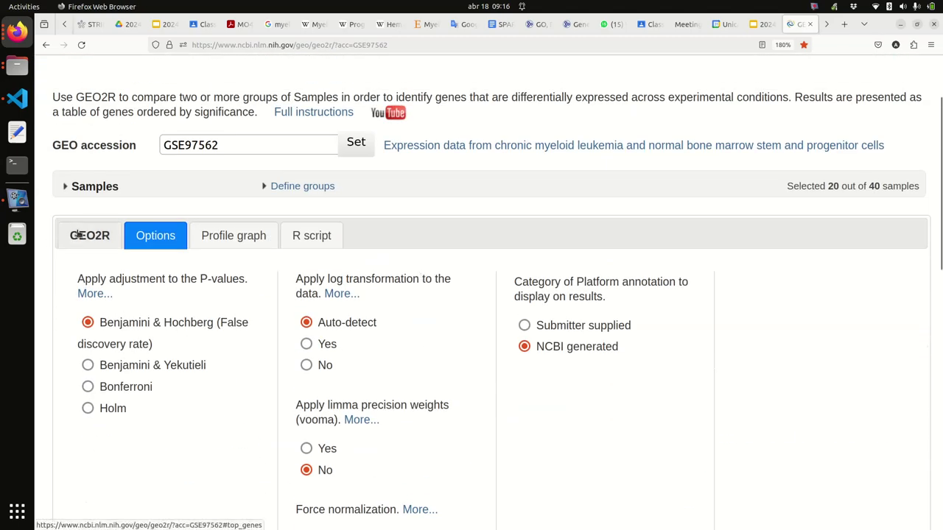
- Return to the GEO2R results, view the CML PROG vs NBM PROG volcano plot enlarged, and close it
click(77, 234)
scroll(347, 269, down, 4)
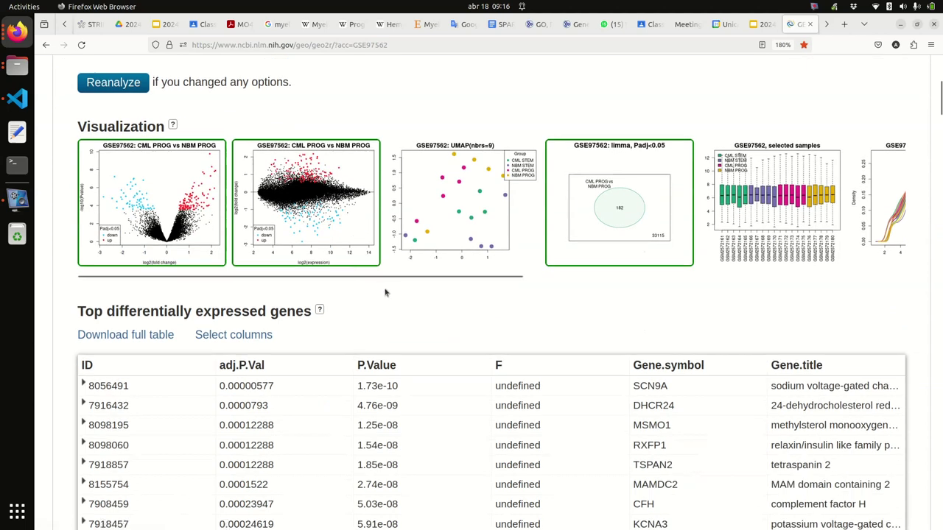
click(168, 203)
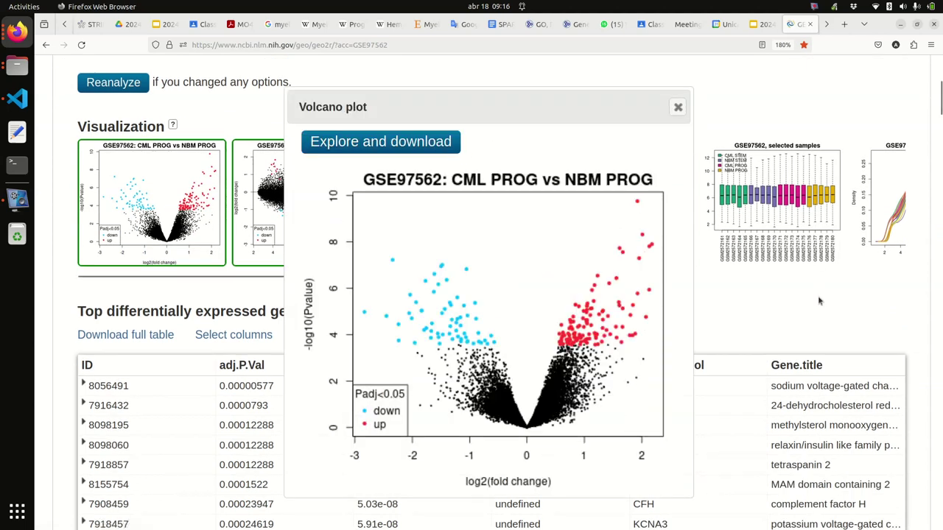
click(678, 106)
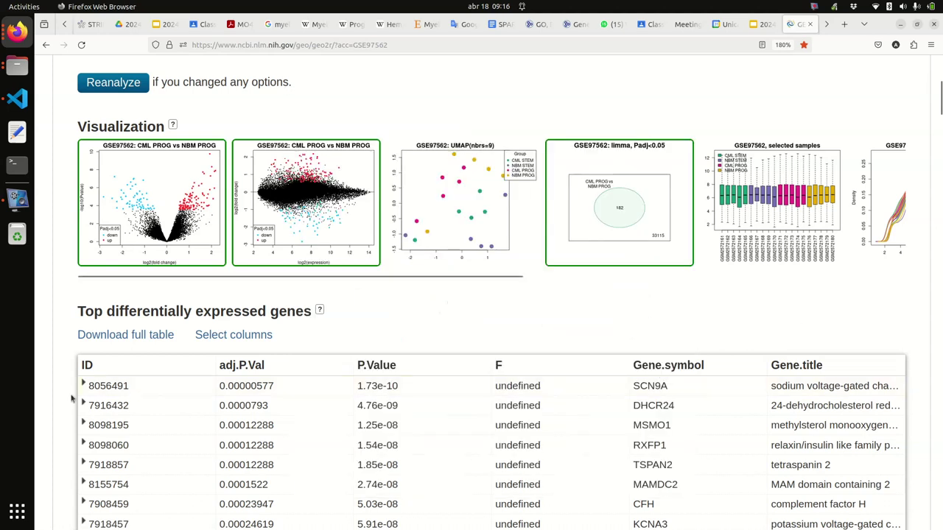
- Expand the SCN9A gene entry and examine its expression graph across the four sample groups
click(150, 385)
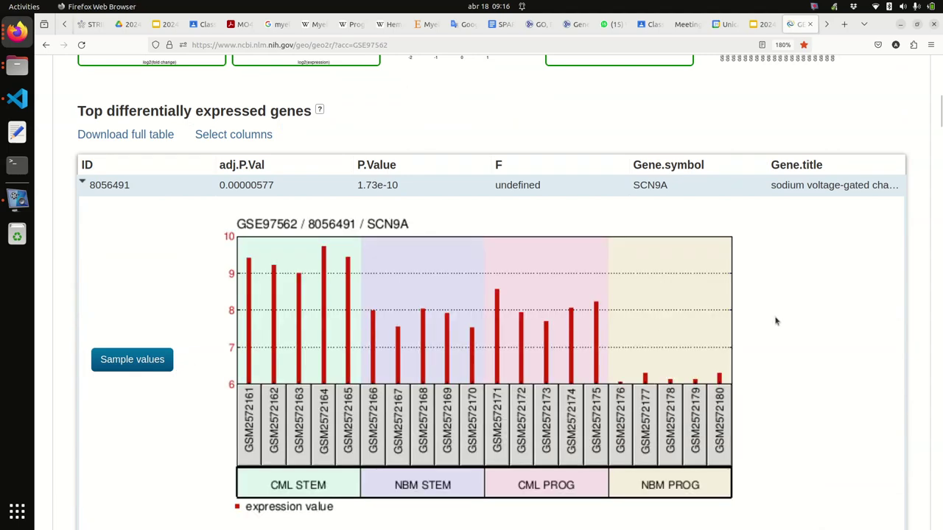
scroll(776, 321, down, 2)
scroll(776, 321, up, 6)
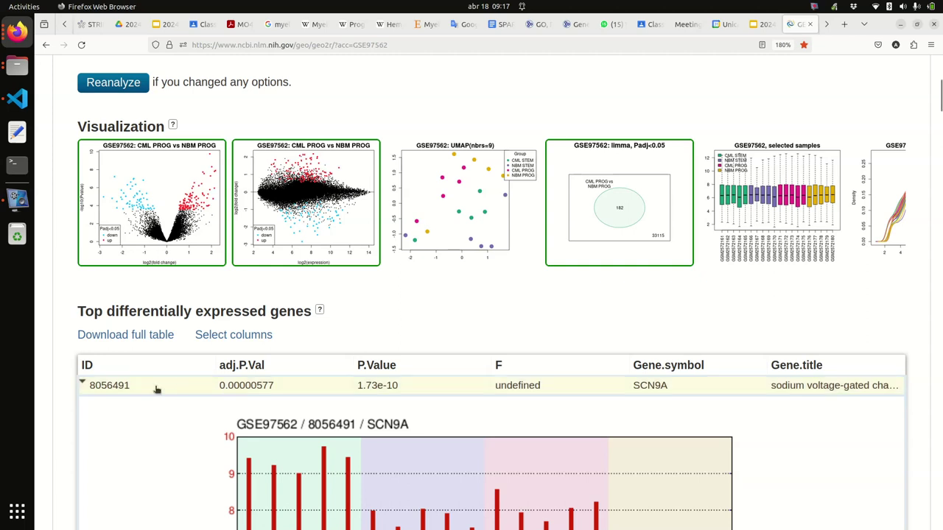
- Check the GEO2R analysis options again, including normalization and plot display settings
scroll(196, 300, up, 5)
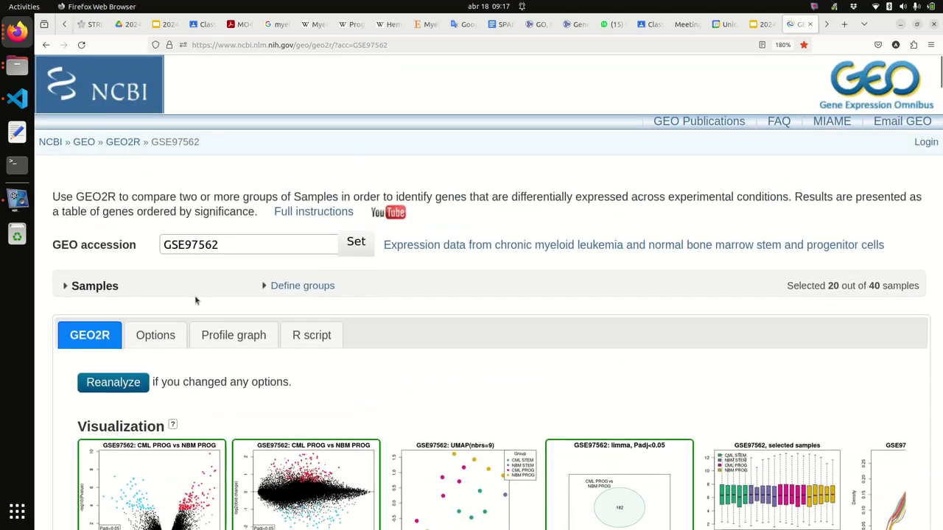
click(166, 335)
scroll(221, 337, down, 3)
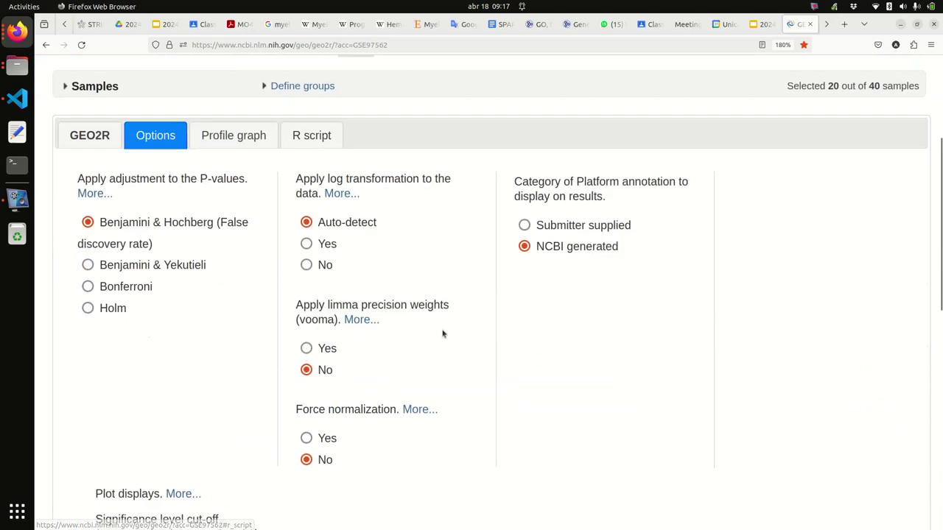
scroll(442, 335, down, 7)
scroll(443, 334, up, 10)
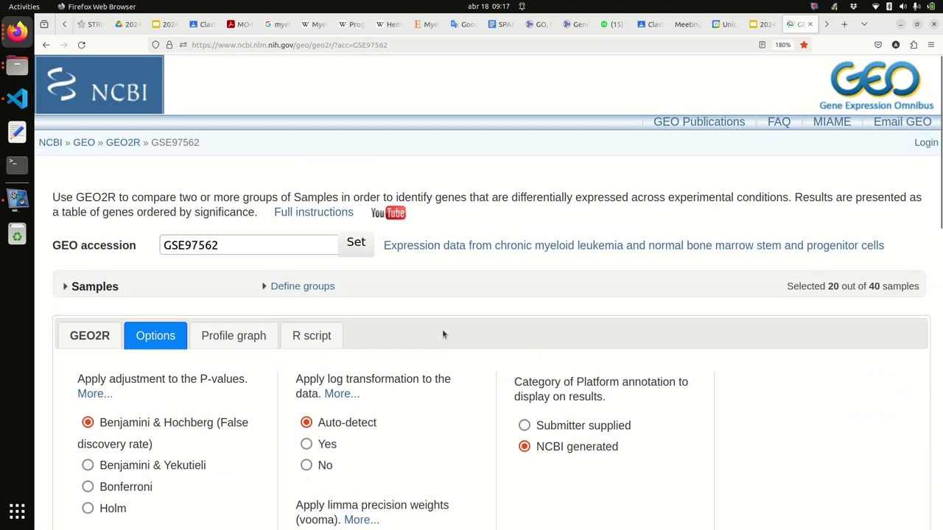
- Delete the CML STEM and NBM STEM groups from the defined sample groups
click(324, 288)
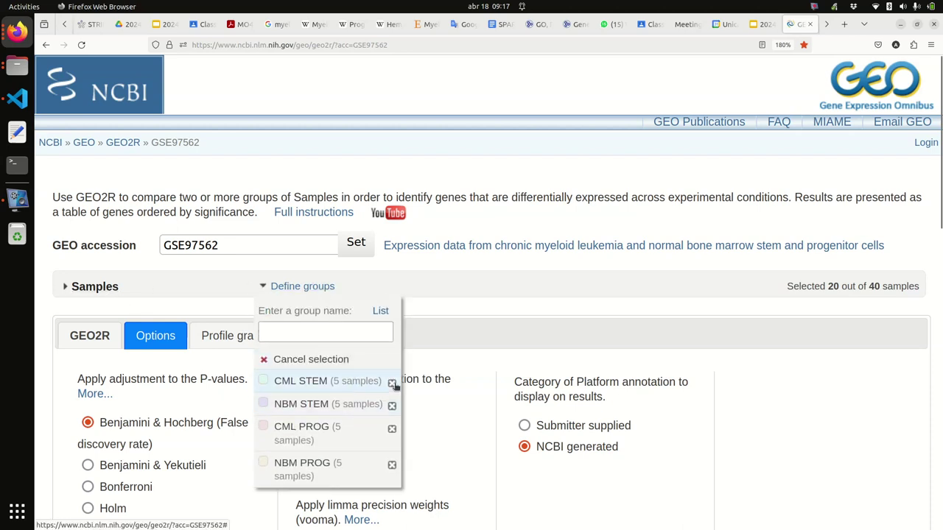
click(392, 383)
click(392, 384)
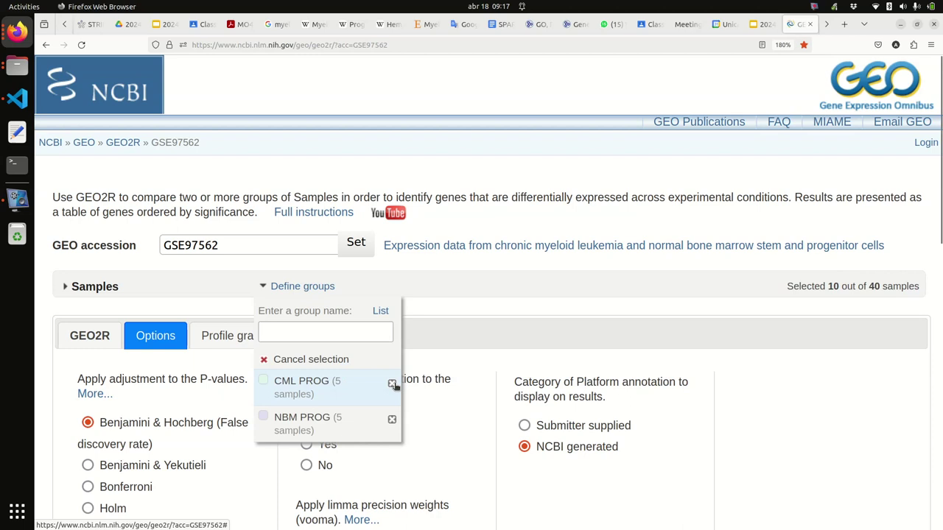
click(321, 286)
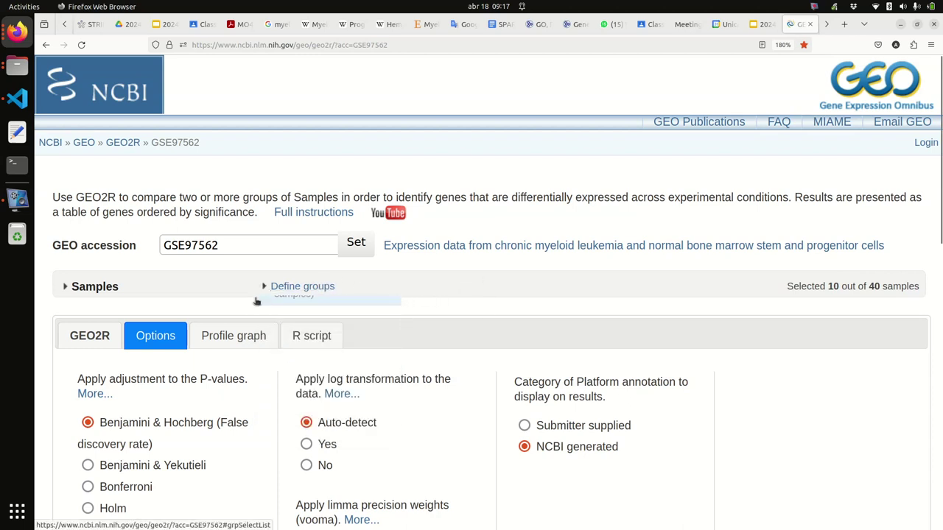
- Reanalyze GSE97562 with only the CML PROG and NBM PROG groups and bring up the new plots
click(107, 336)
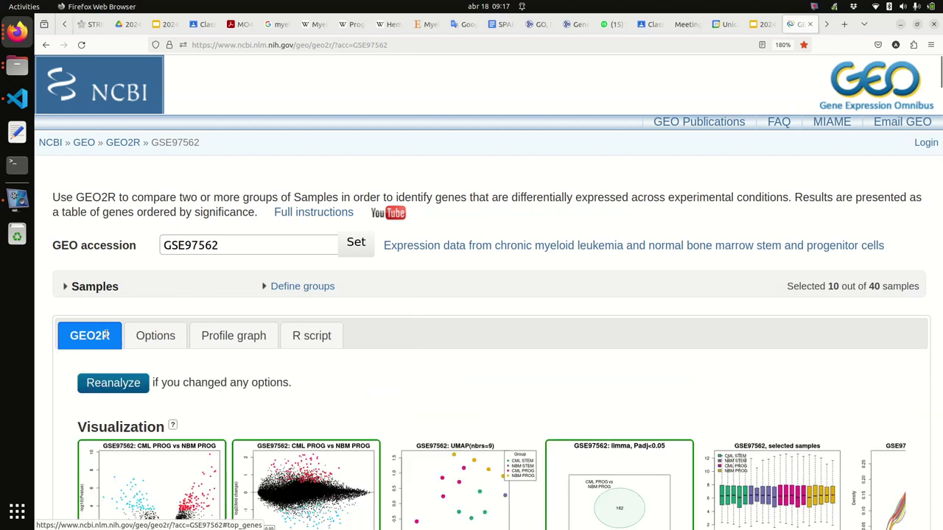
click(109, 391)
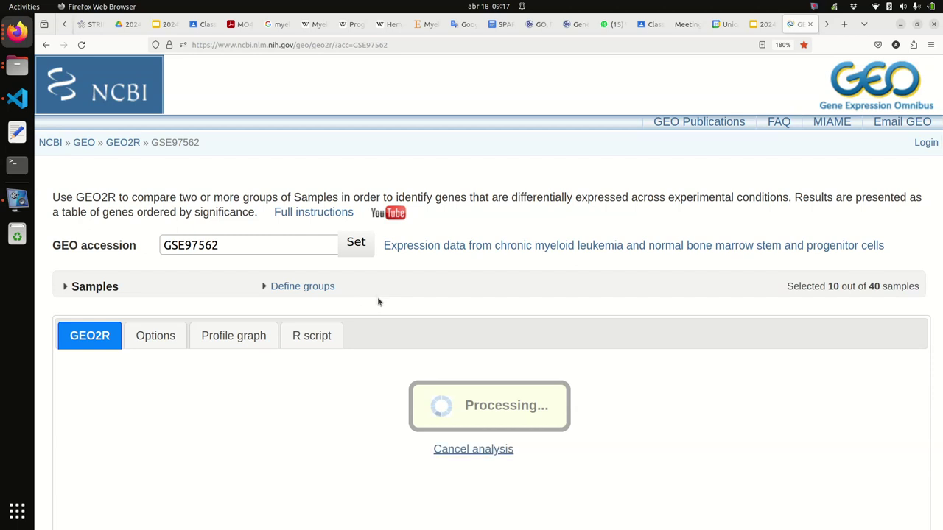
scroll(378, 302, down, 2)
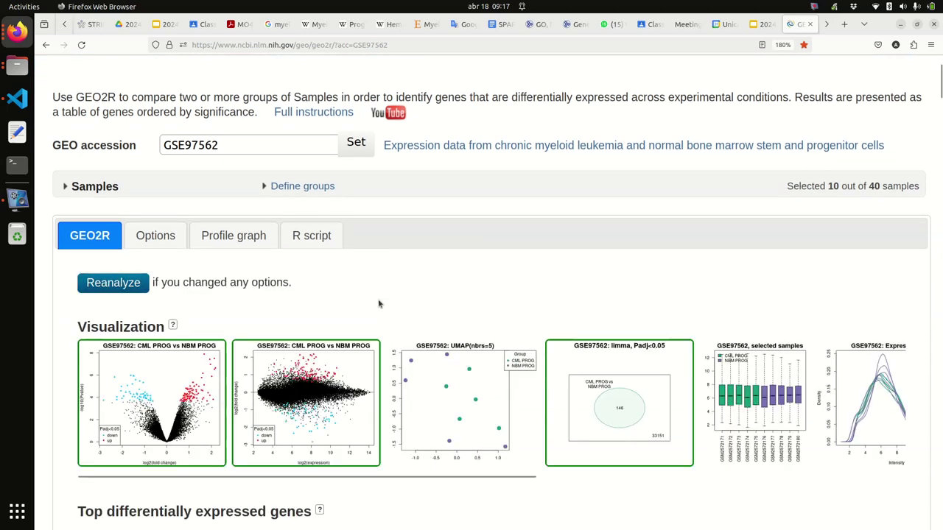
- Expand the MAMDC2 gene entry, examine its CML PROG and NBM PROG expression graph, and collapse the entry
scroll(384, 312, down, 5)
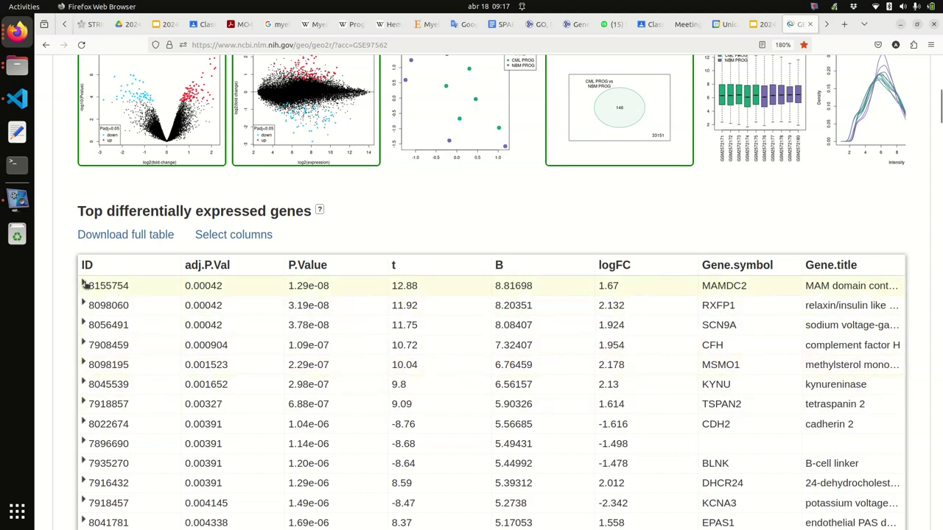
click(120, 291)
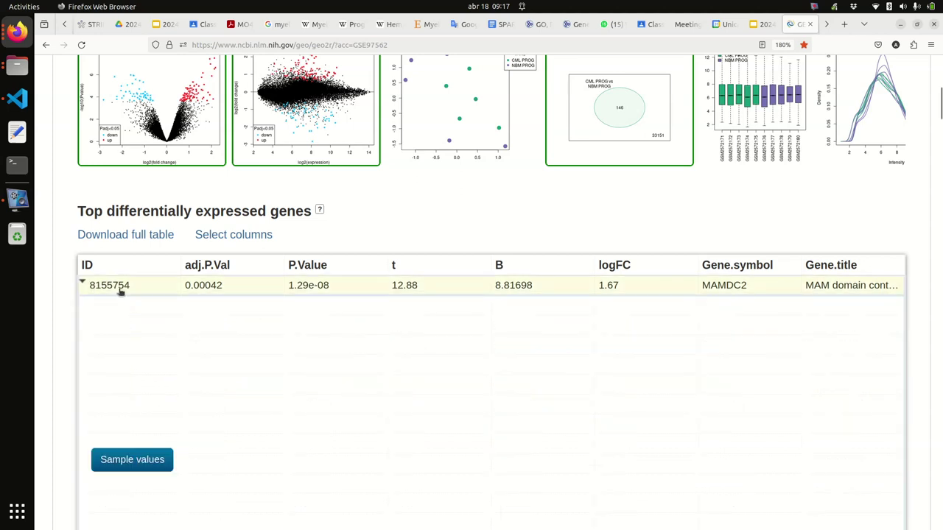
scroll(598, 384, down, 2)
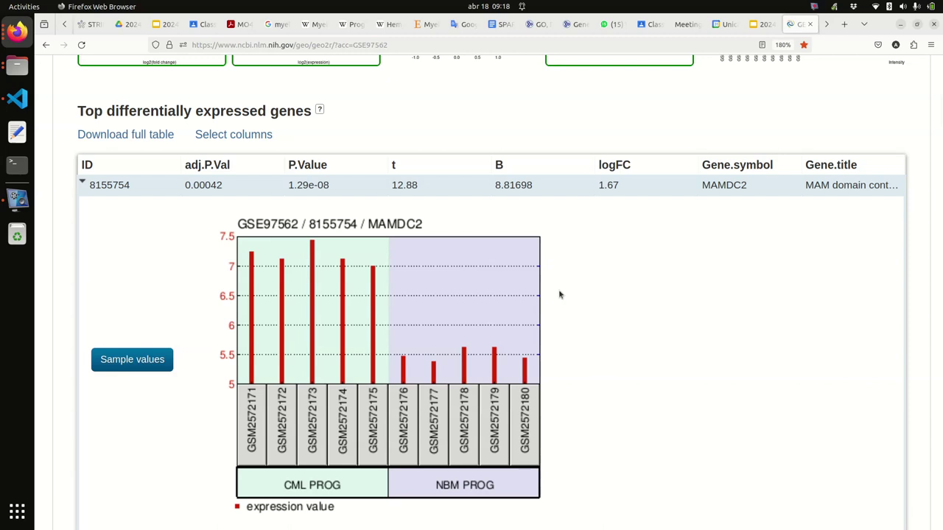
click(140, 187)
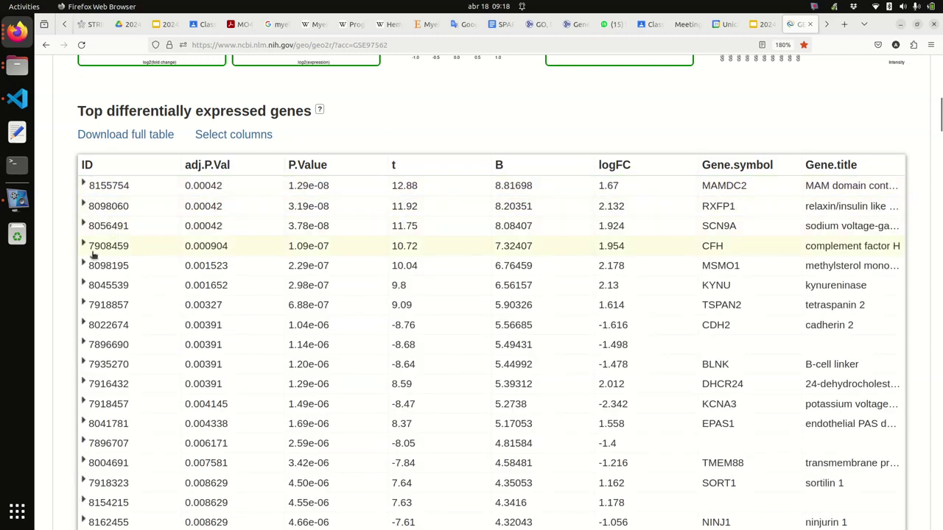
- Open the analysis options and review the P-value adjustment, significance cut-off and log2 fold change threshold settings
scroll(74, 256, up, 5)
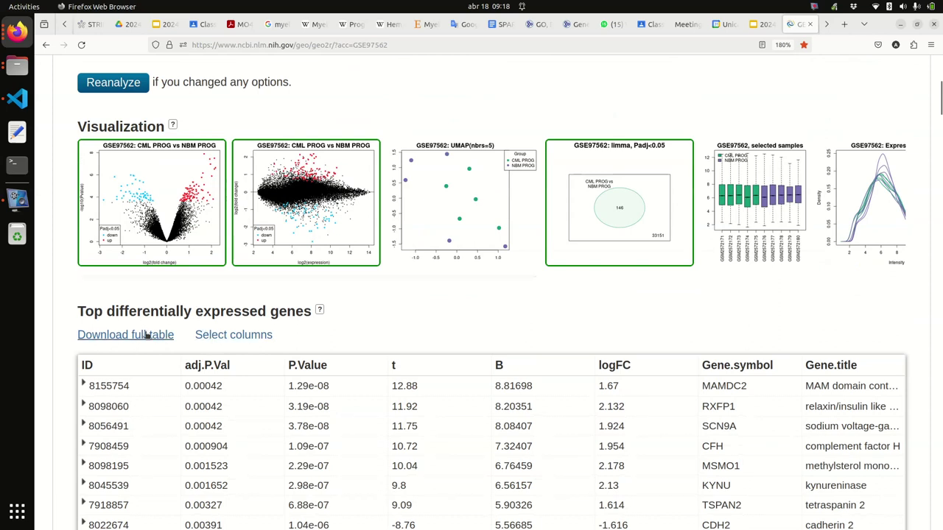
scroll(163, 295, up, 5)
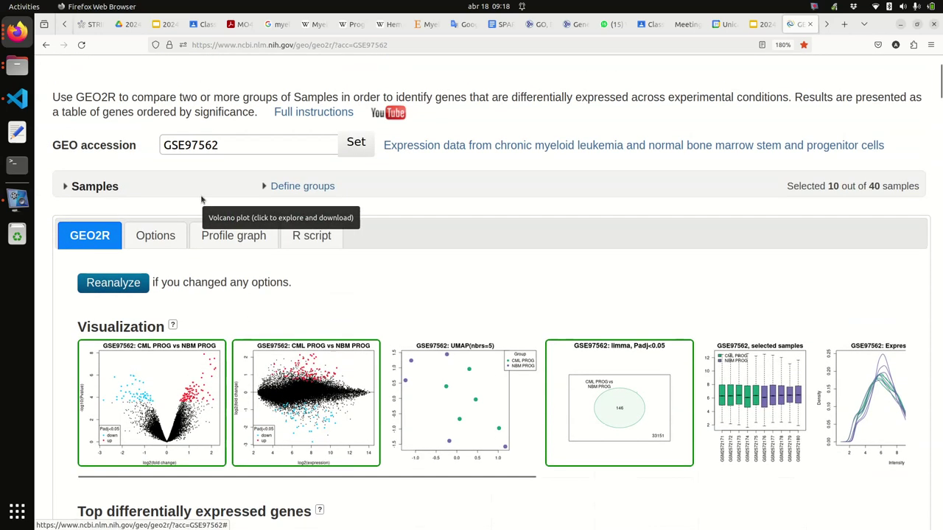
click(167, 244)
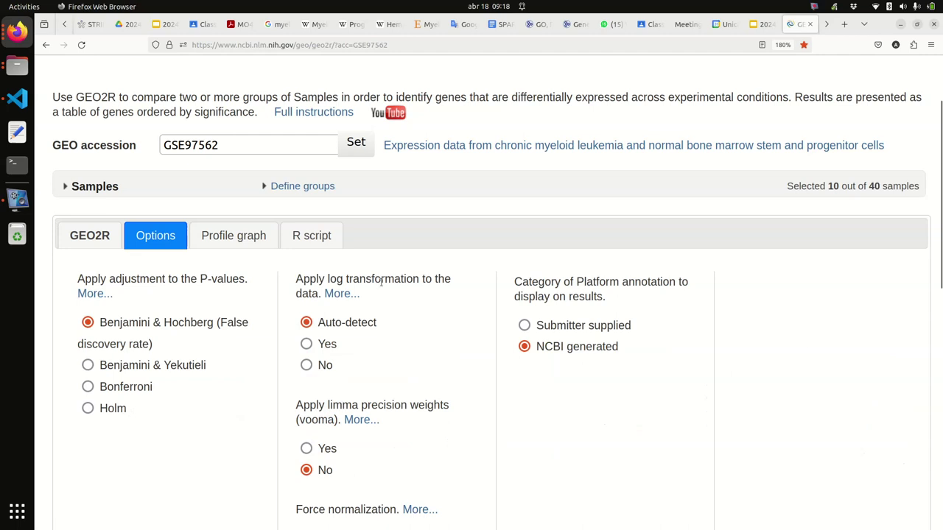
scroll(466, 302, down, 6)
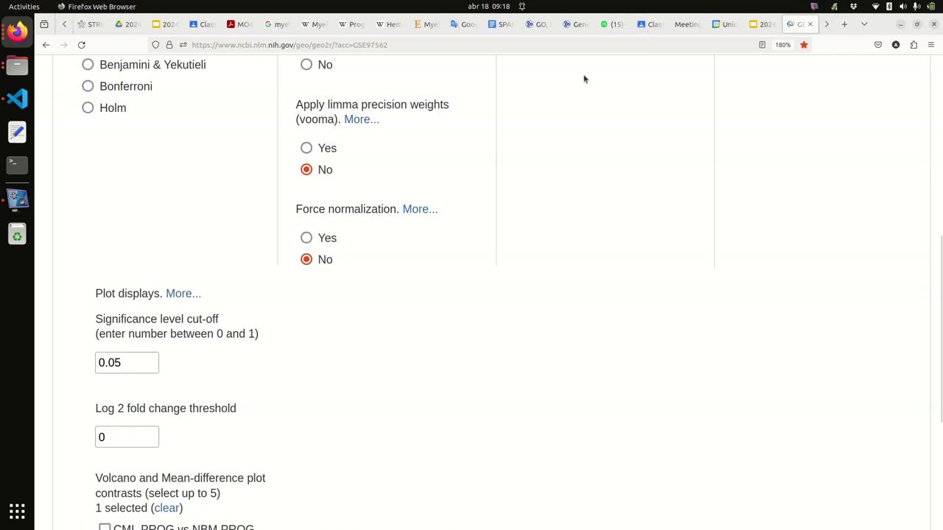
click(3, 37)
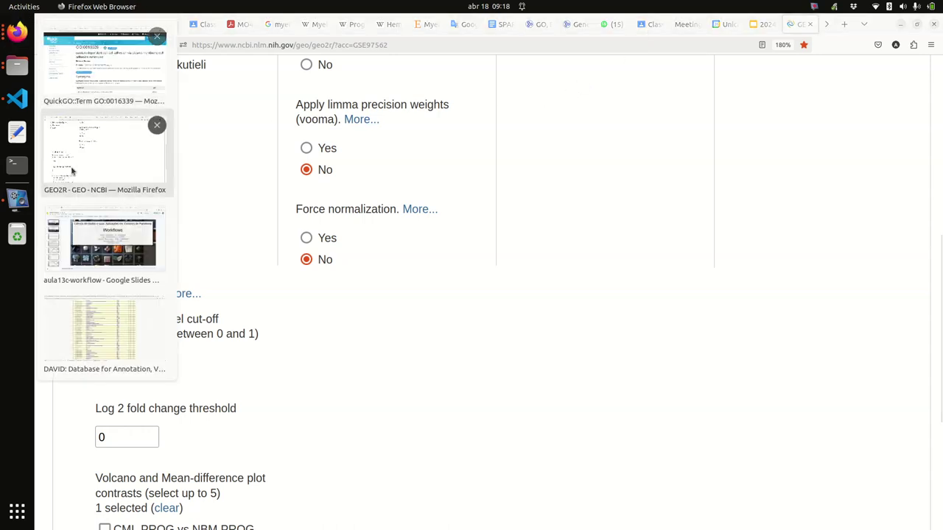
click(112, 132)
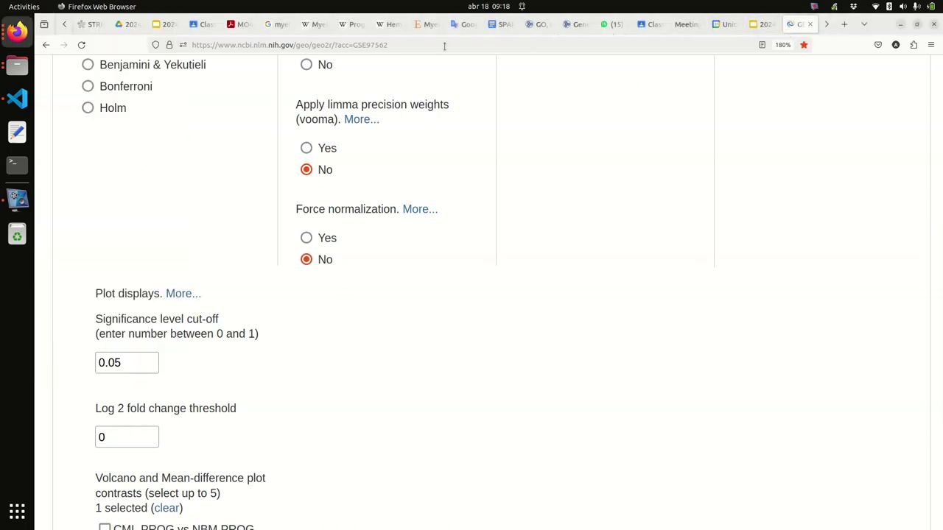
- Switch to the Wiley article, close the enlarged figure, read the Figure 1 caption's fold change and P cut-offs, and return to the GEO2R options
click(760, 25)
click(826, 25)
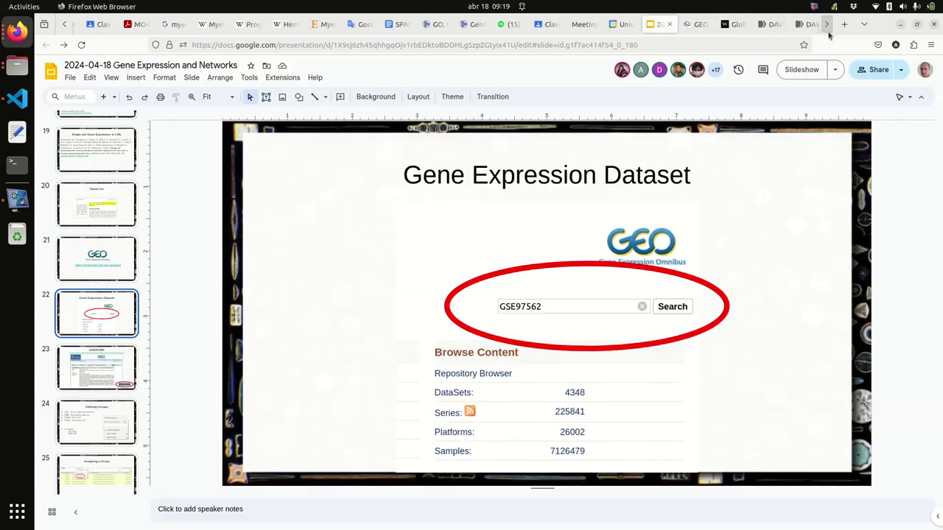
click(472, 30)
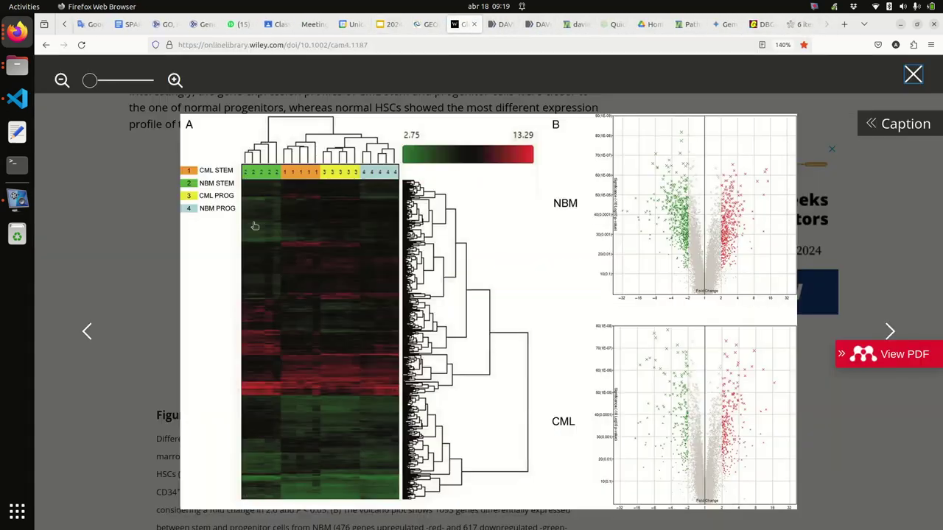
click(165, 245)
scroll(150, 249, down, 4)
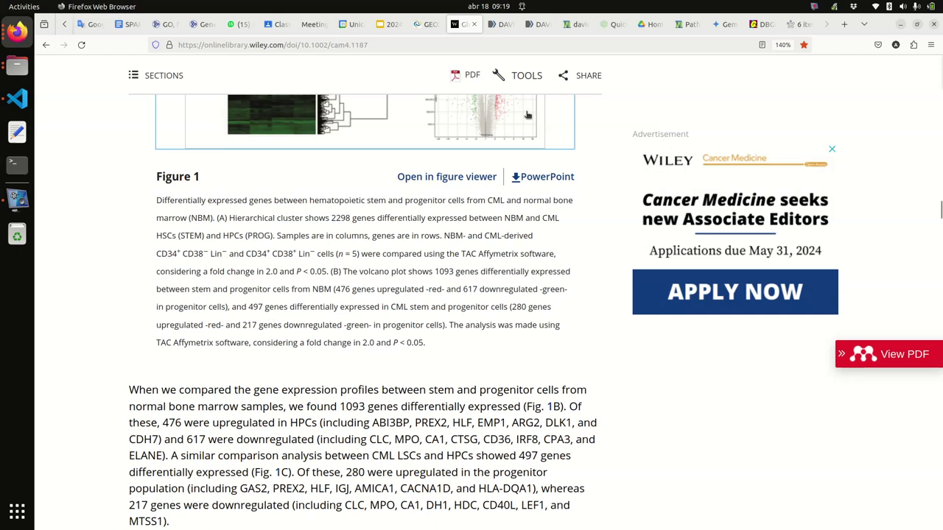
click(501, 25)
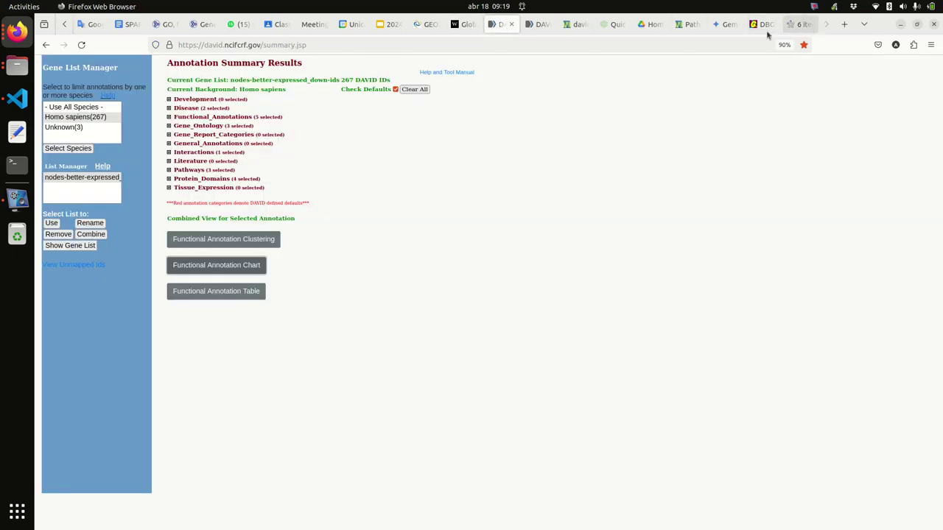
click(430, 26)
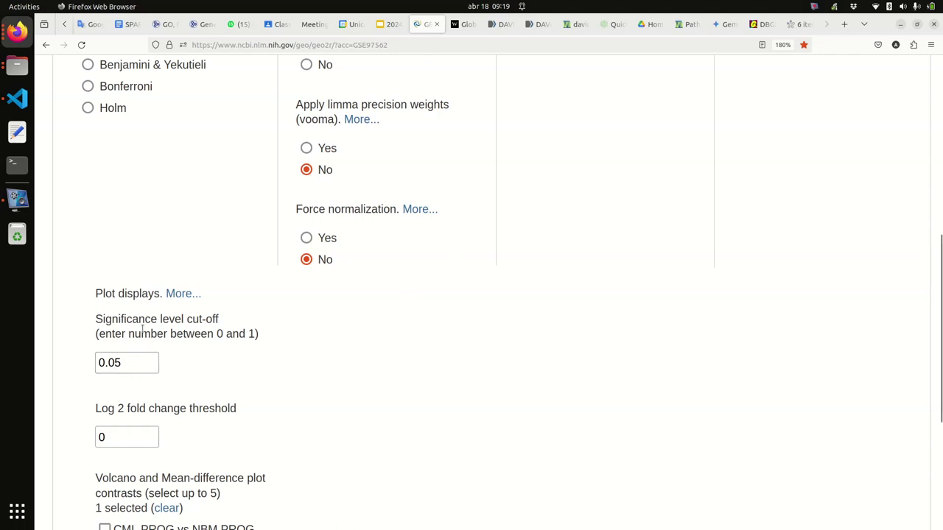
click(122, 363)
click(460, 25)
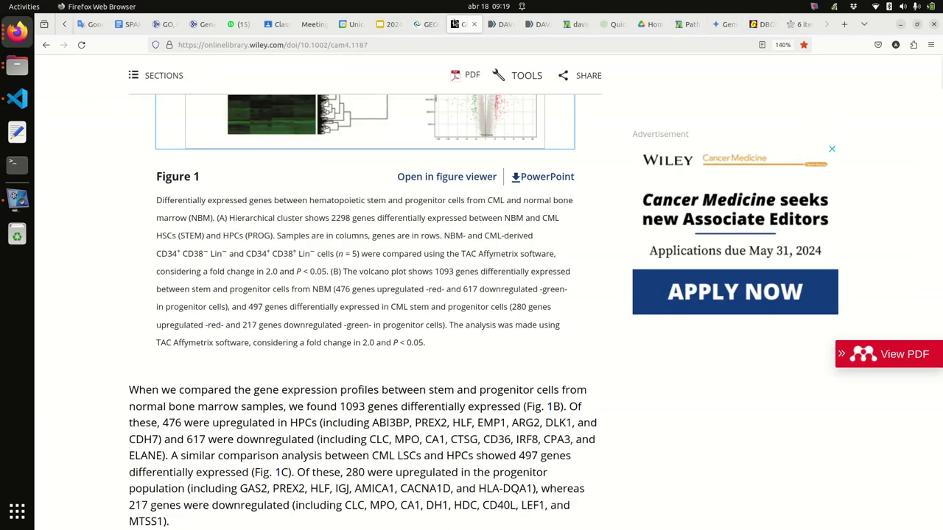
click(427, 24)
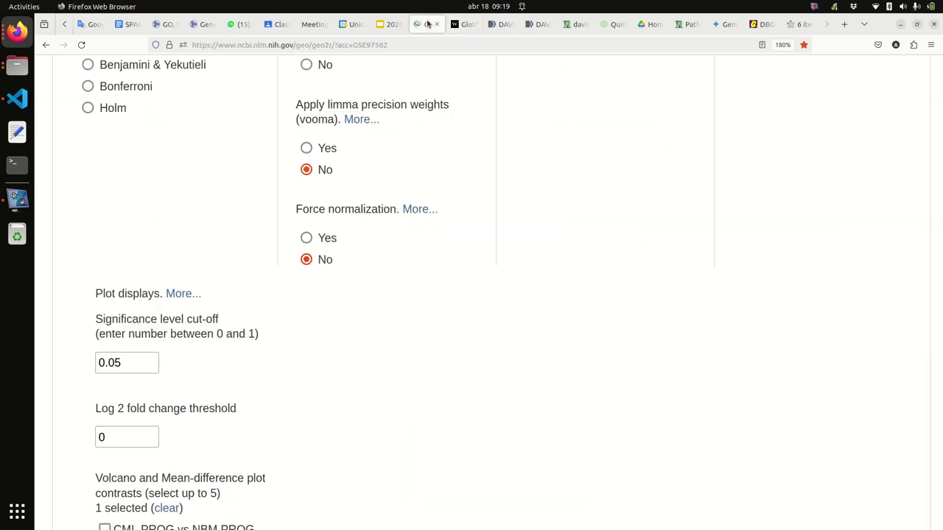
- Set the log2 fold change threshold to 2, reanalyze the dataset, and bring up the resulting plots
drag(157, 439, 79, 431)
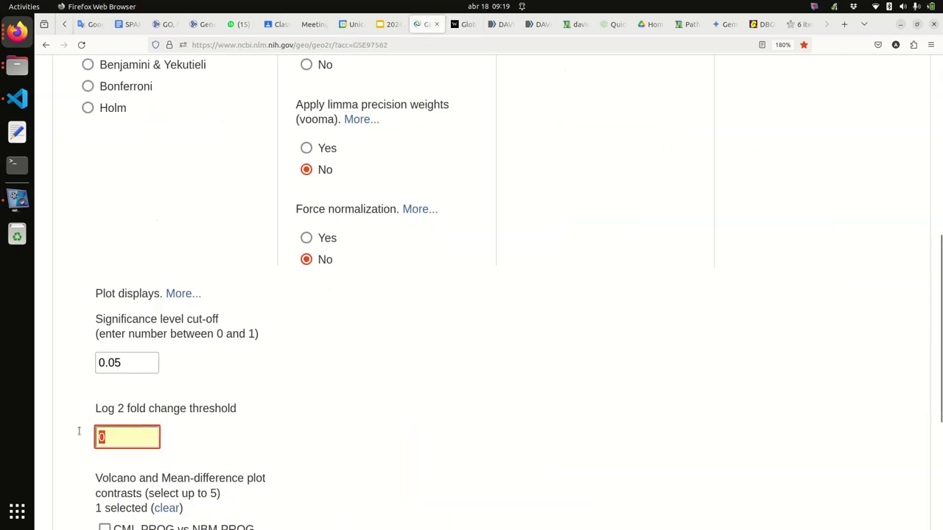
text(2)
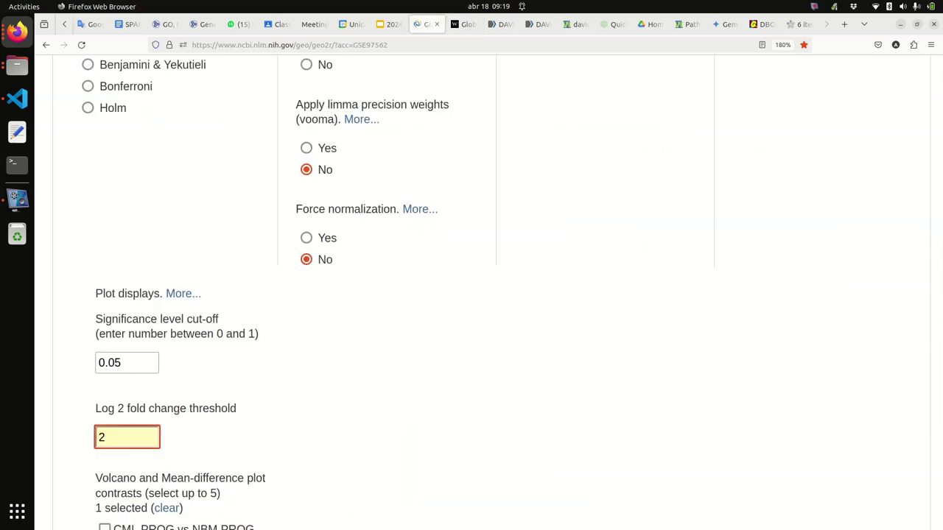
scroll(170, 448, down, 3)
click(115, 388)
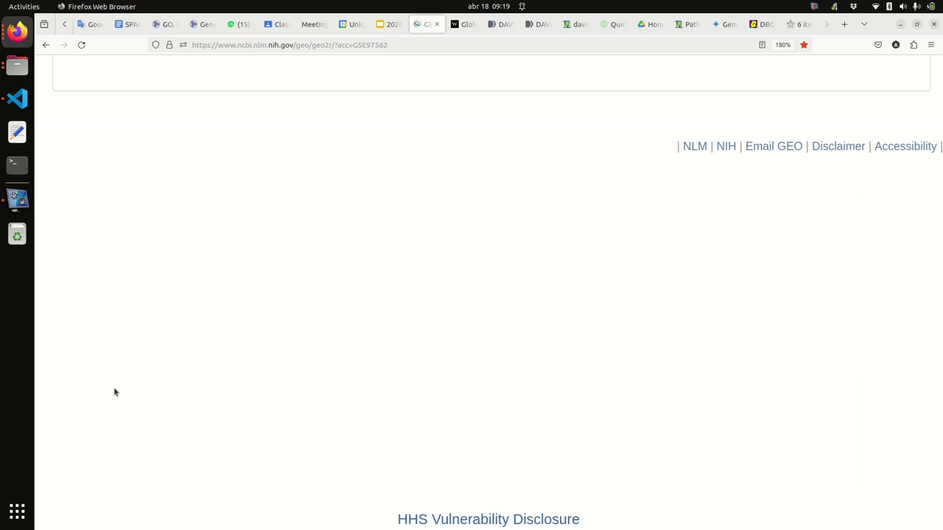
scroll(475, 389, up, 5)
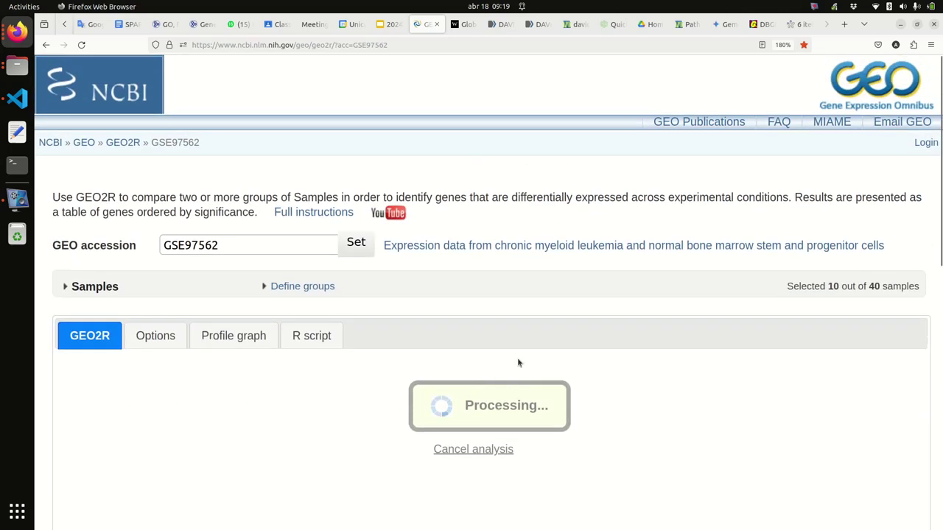
scroll(577, 347, down, 3)
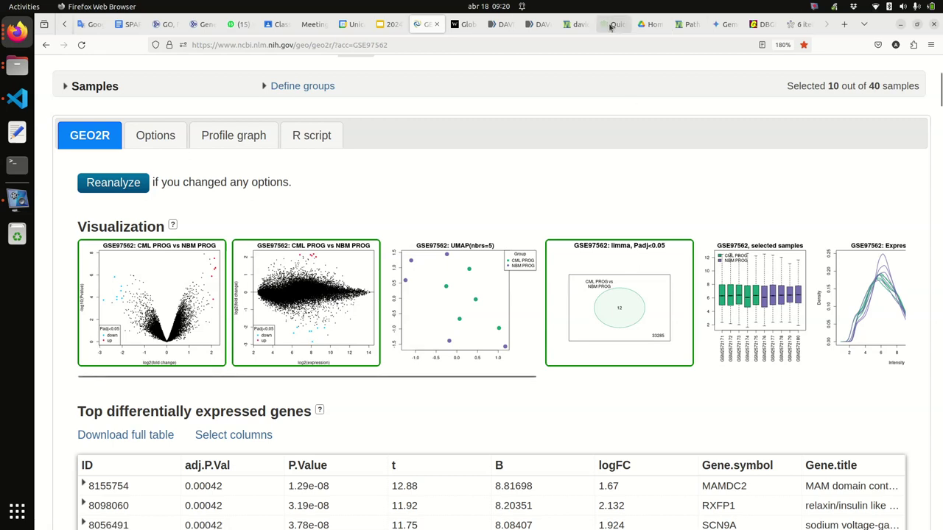
- Recheck the fold change criterion in the article's Figure 1 caption, and reanalyze GSE97562 with the log2 fold change threshold set to 1
click(459, 27)
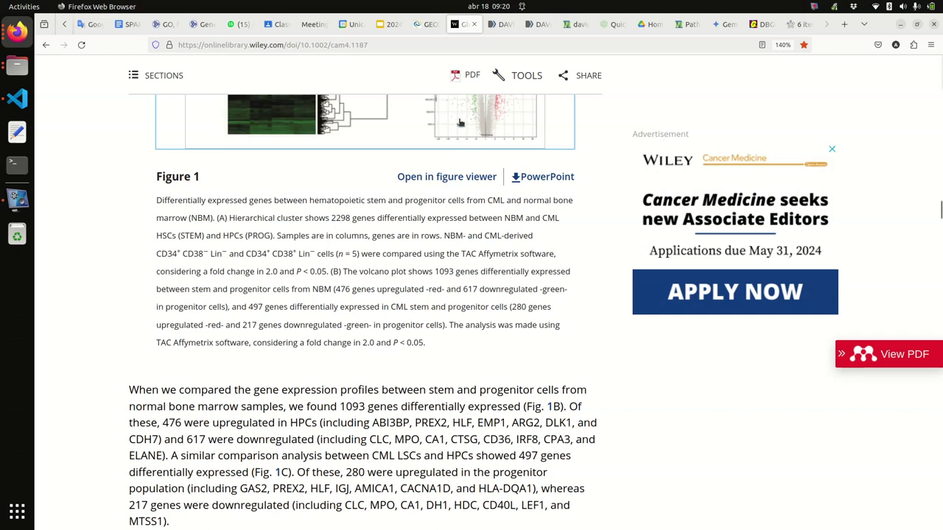
click(430, 25)
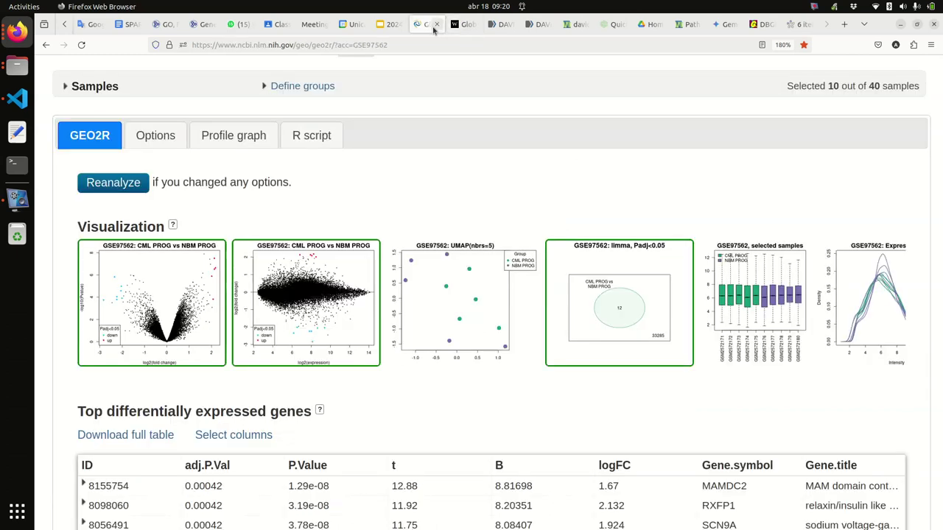
click(149, 141)
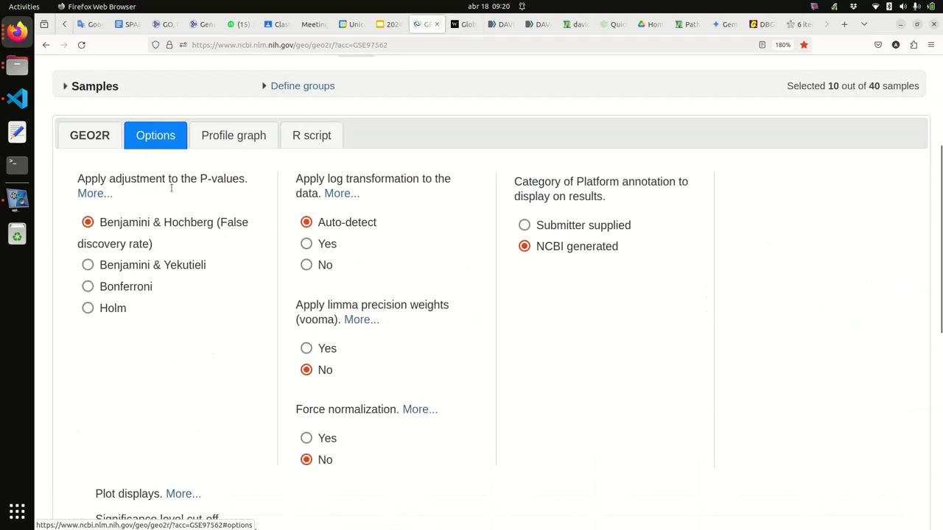
scroll(238, 385, down, 6)
click(143, 195)
drag(143, 195, 82, 194)
text(1)
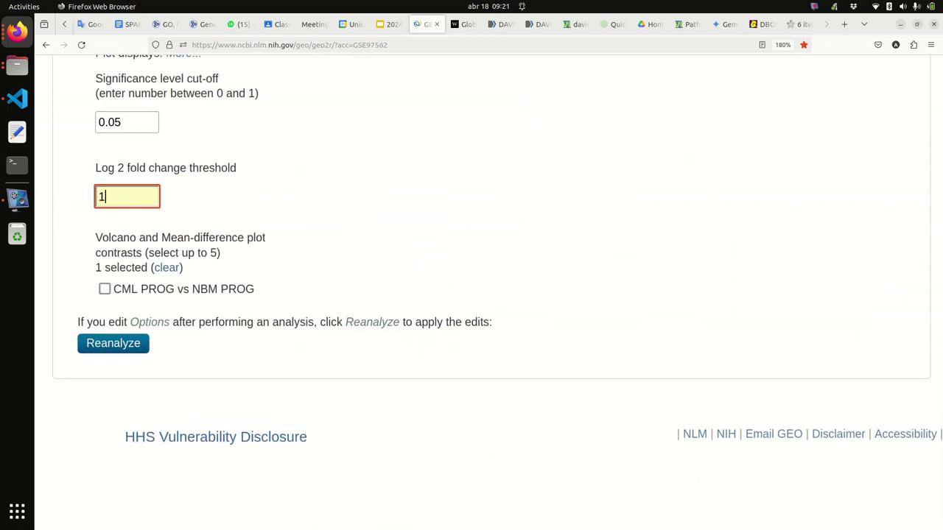
click(135, 347)
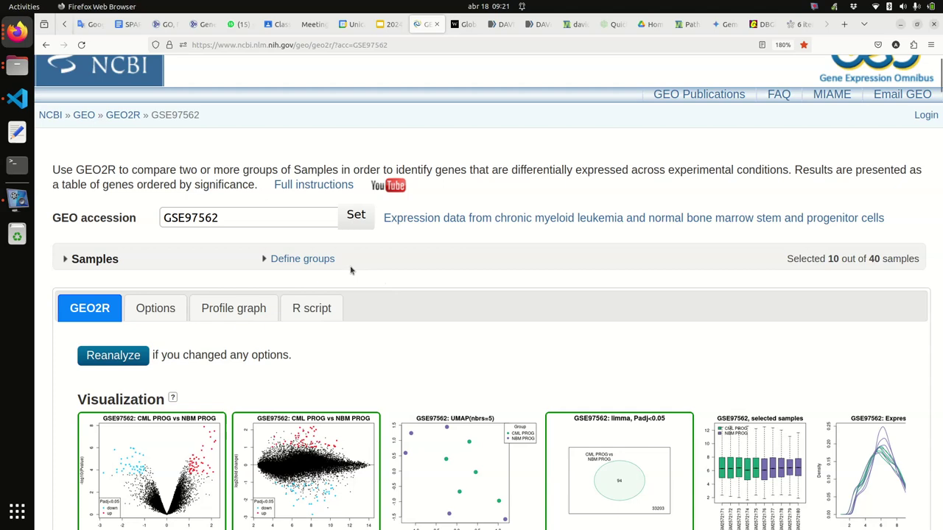
- Examine the updated visualization plots and the table of top differentially expressed genes
scroll(368, 271, down, 3)
scroll(372, 272, down, 9)
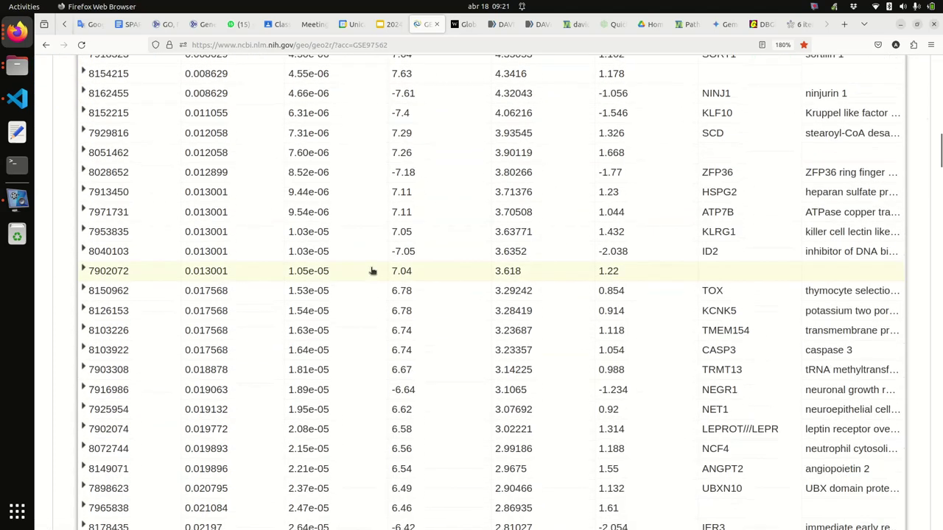
scroll(374, 270, up, 14)
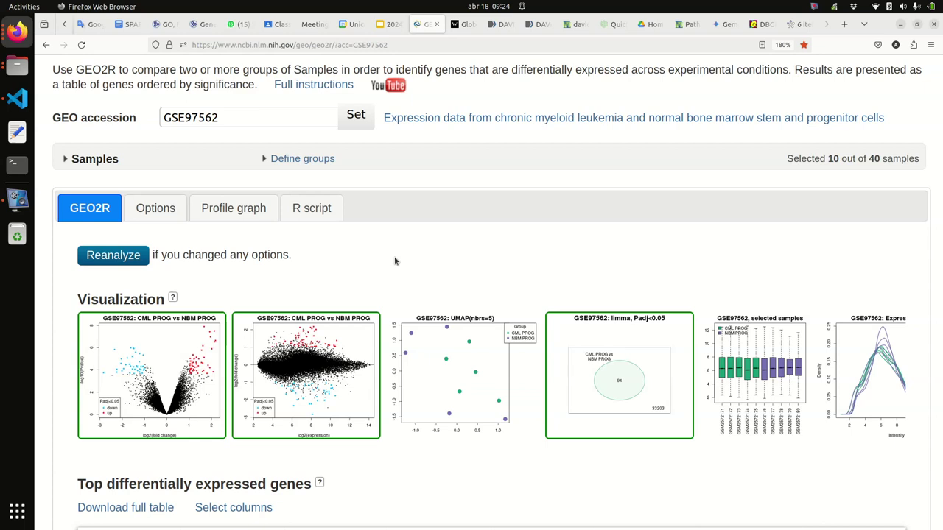
scroll(376, 267, down, 5)
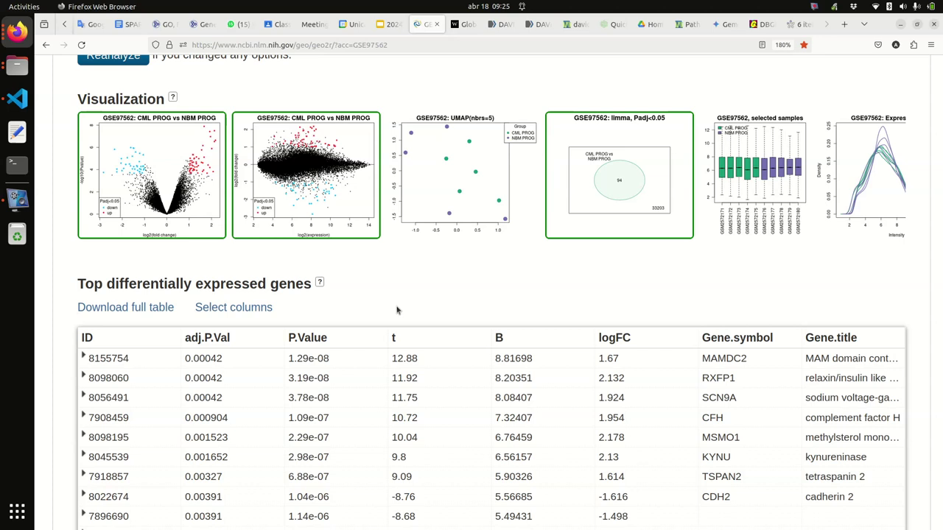
scroll(361, 310, up, 2)
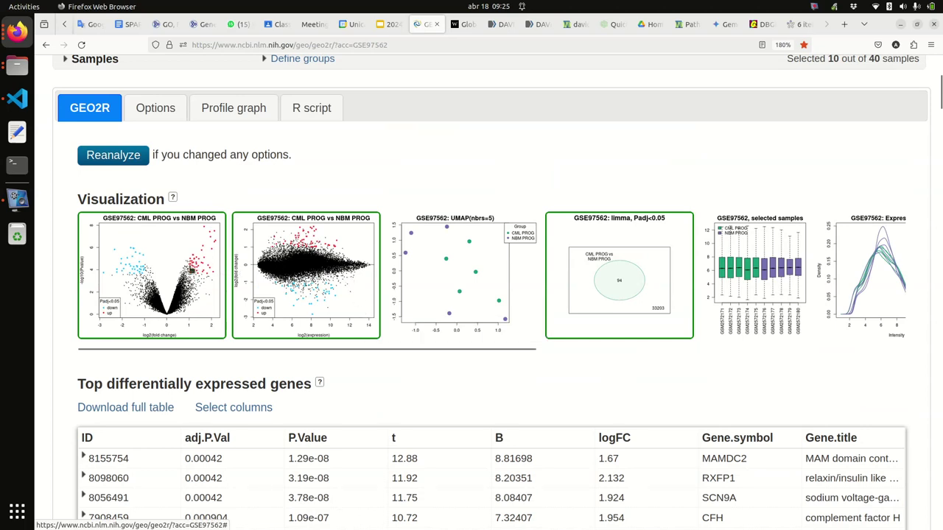
- Enlarge the CML PROG vs NBM PROG volcano plot and open its interactive version for exploring and downloading
click(188, 271)
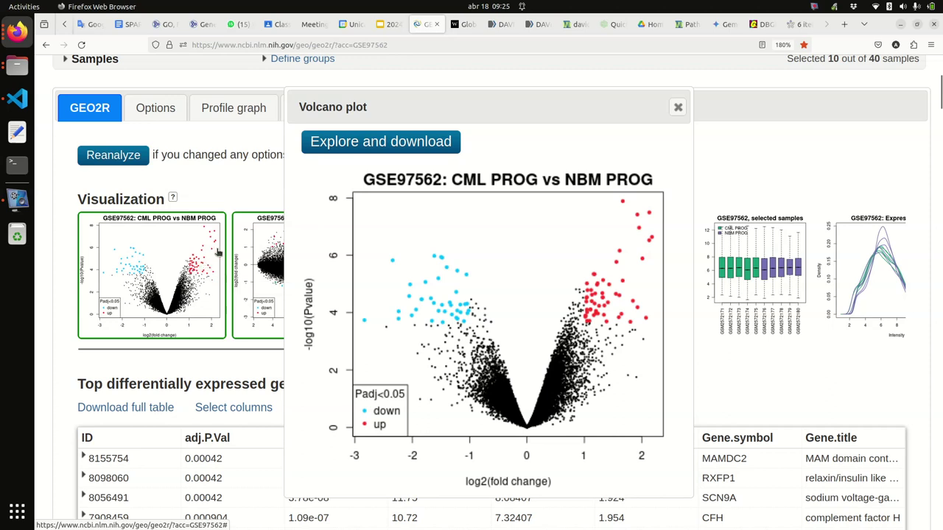
click(354, 146)
scroll(362, 169, down, 2)
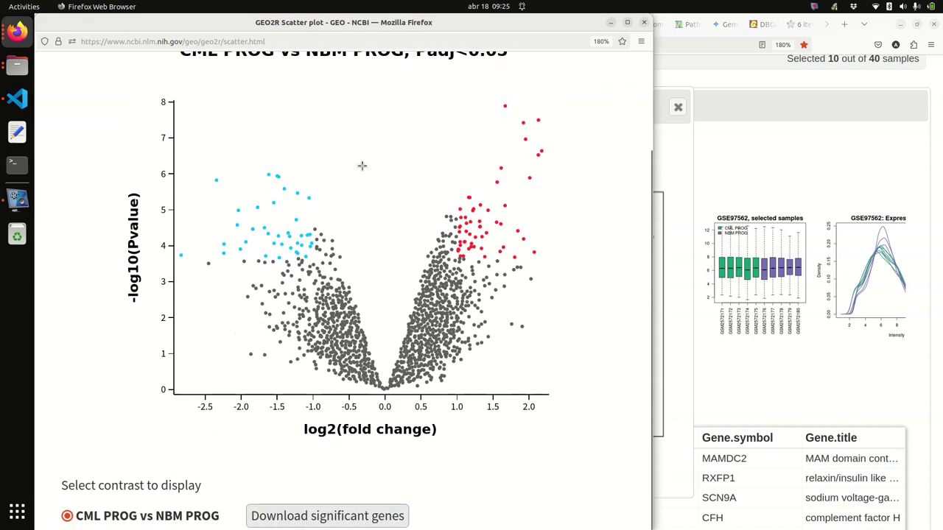
scroll(363, 165, up, 2)
scroll(109, 160, down, 3)
- Download the significant genes of the CML PROG vs NBM PROG contrast as genes.tsv into the 02-geo folder
click(313, 518)
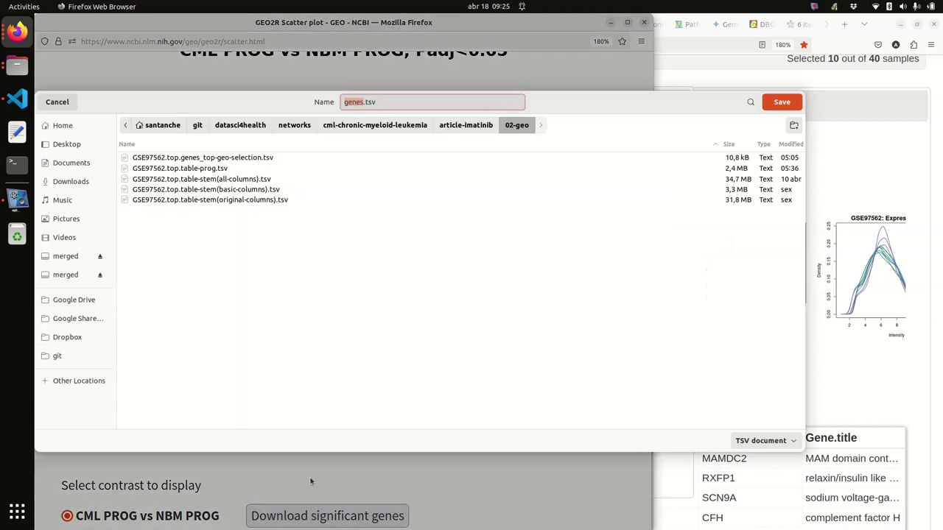
click(465, 125)
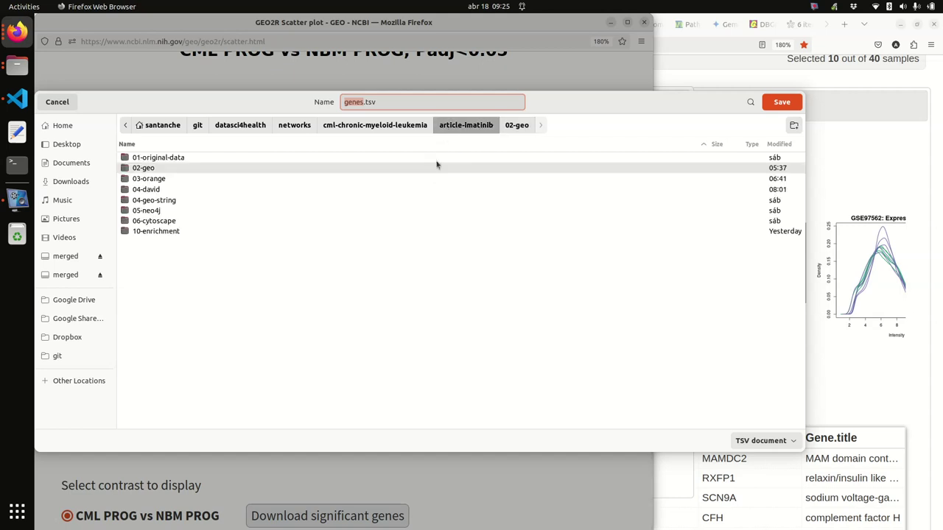
double_click(248, 167)
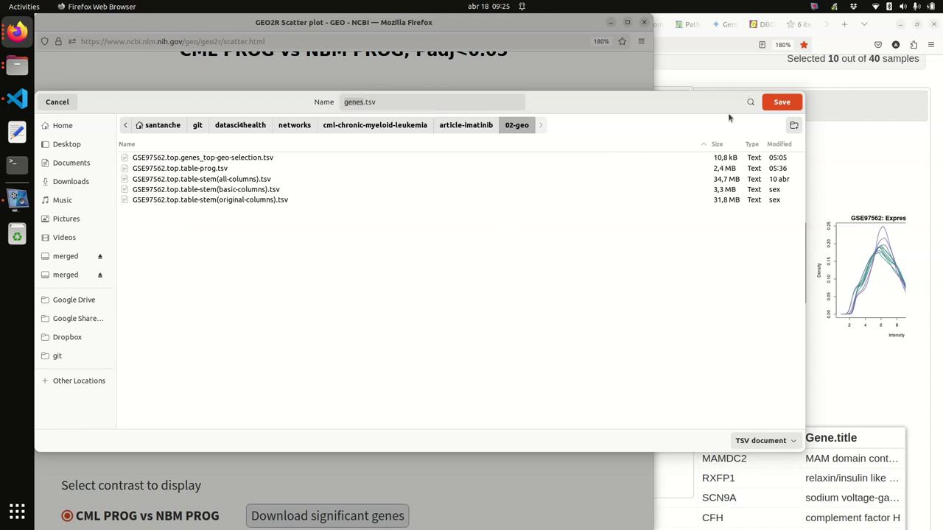
click(782, 103)
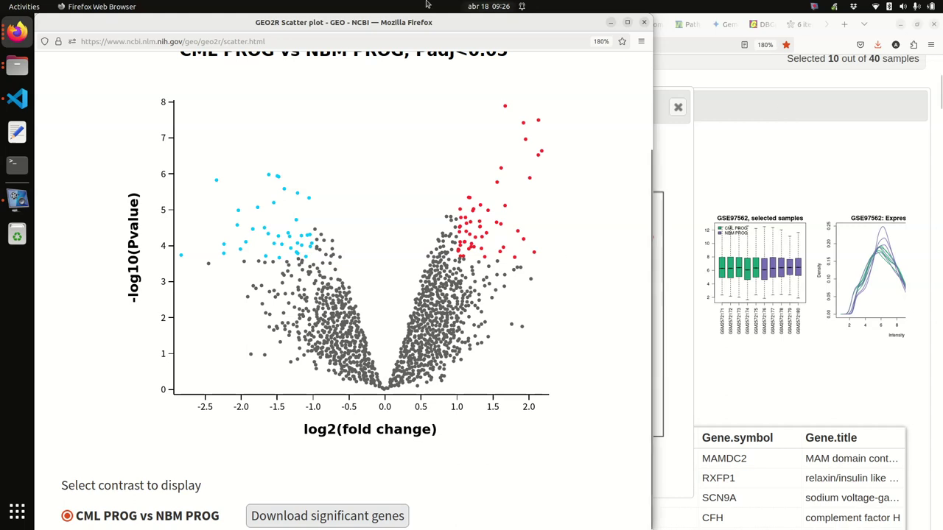
- Switch to the Files app, close the Videos window, and open the 02-geo folder inside article-imatinib
click(17, 65)
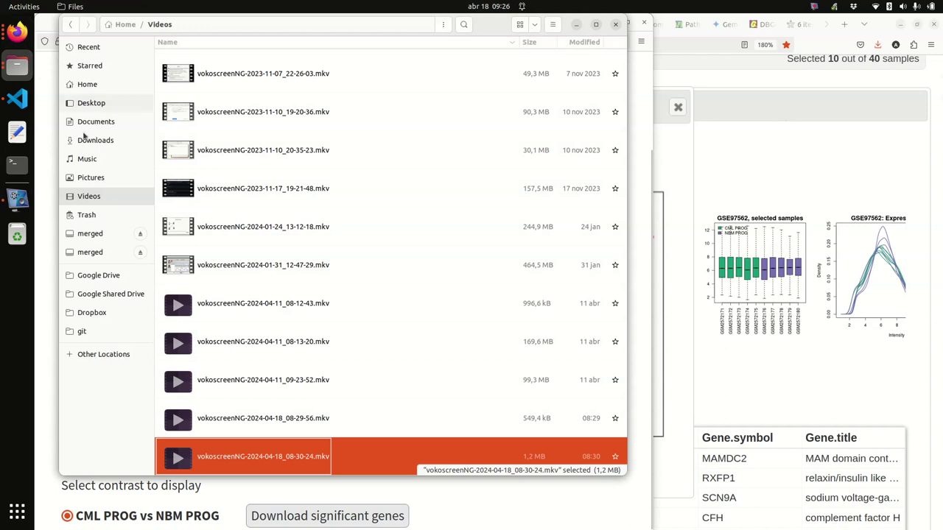
click(614, 25)
click(17, 66)
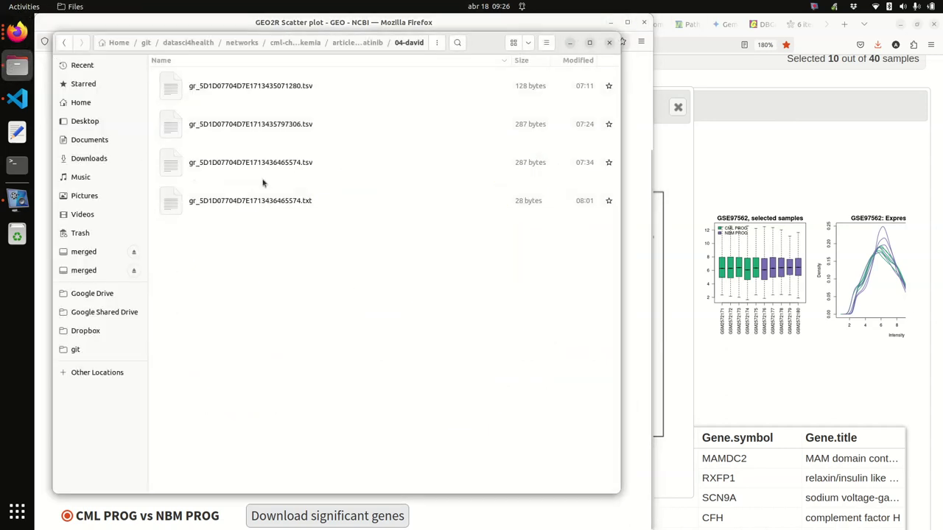
click(357, 42)
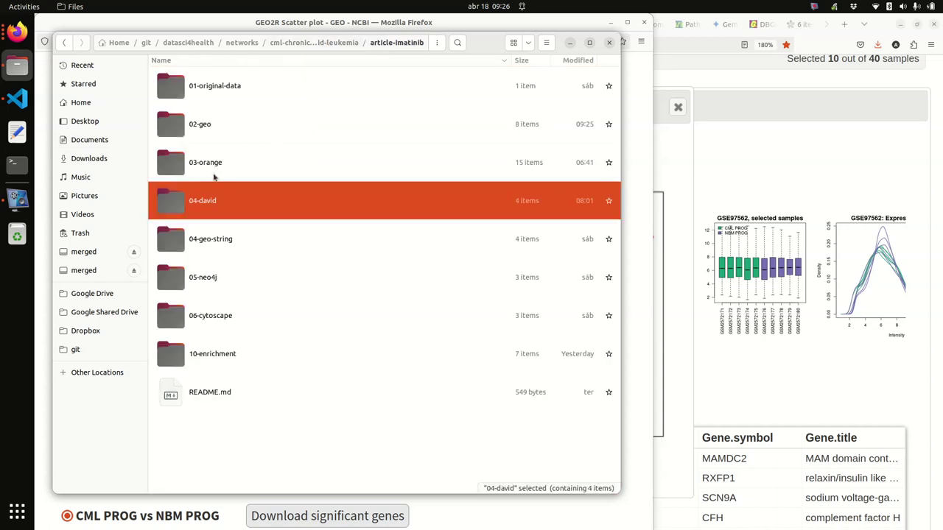
double_click(208, 129)
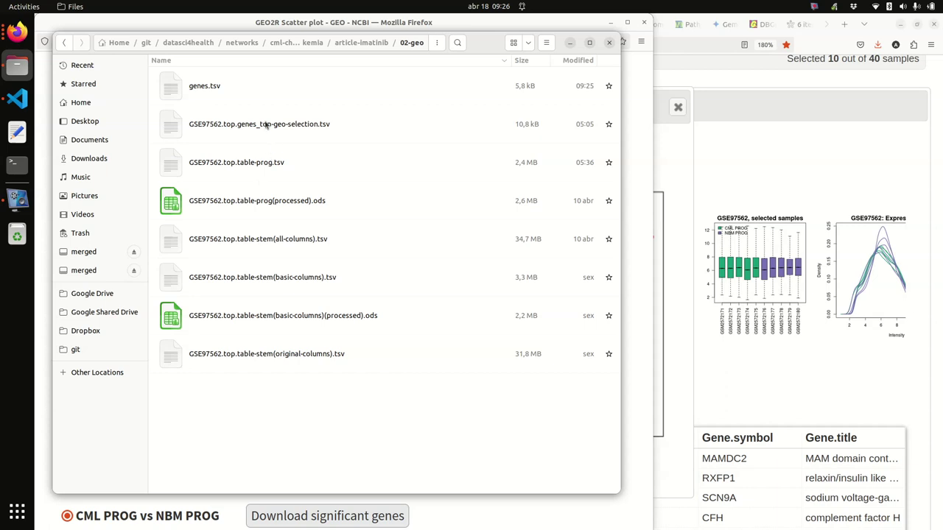
- Open genes.tsv in LibreOffice Calc, importing it as tab-separated UTF-8 text, and maximize the spreadsheet window
double_click(207, 89)
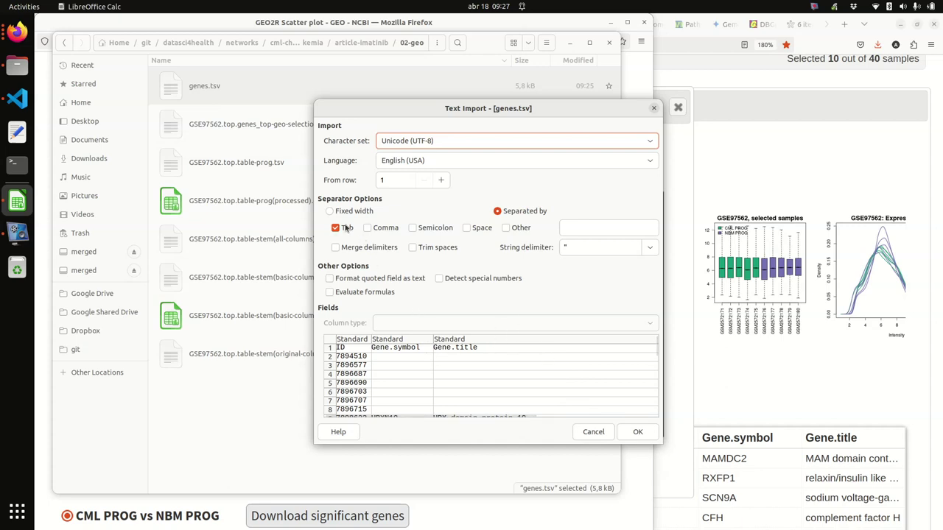
scroll(468, 350, down, 4)
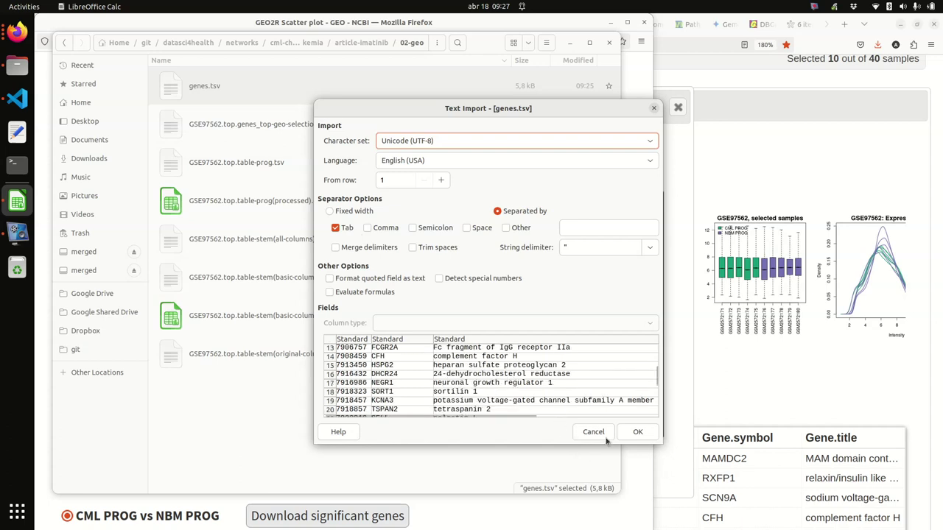
click(637, 433)
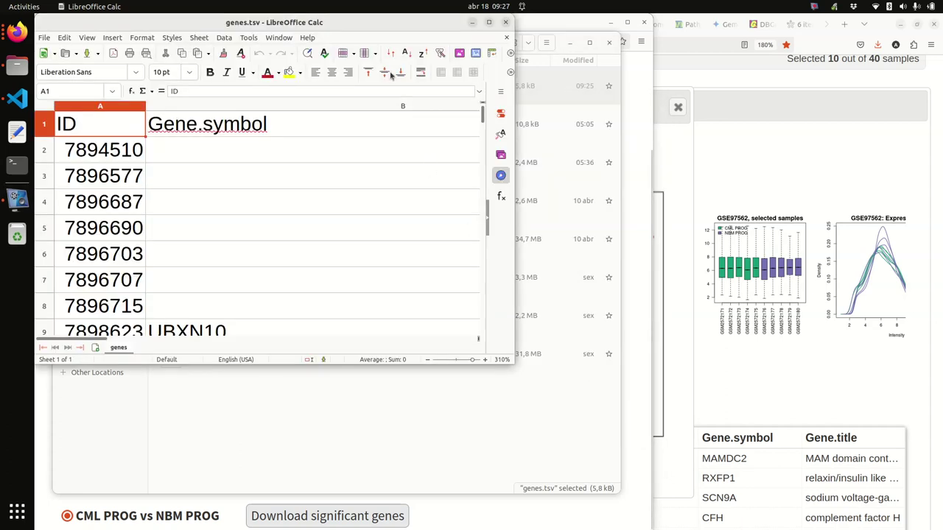
double_click(329, 26)
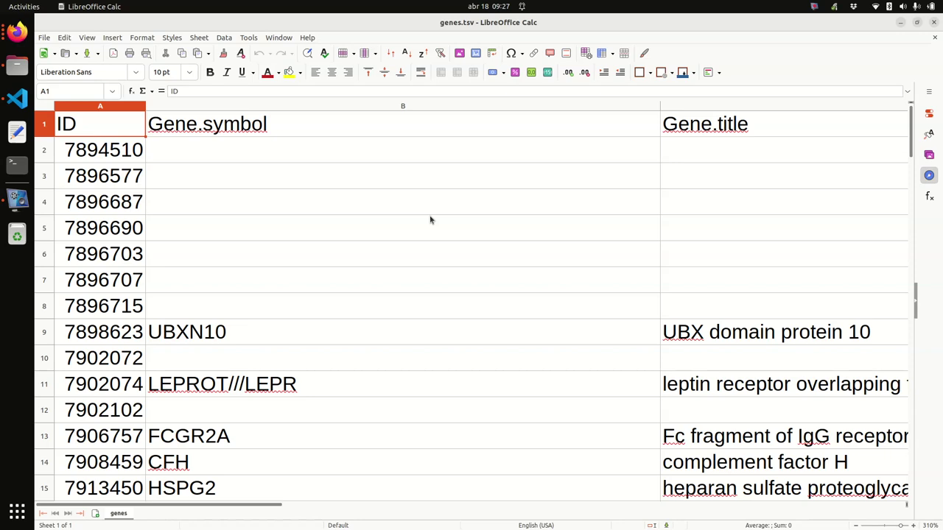
- Bring all columns of the genes sheet into view at 75% to examine the gene symbols, titles, fold changes and p-values
scroll(431, 220, down, 5)
scroll(430, 246, down, 6)
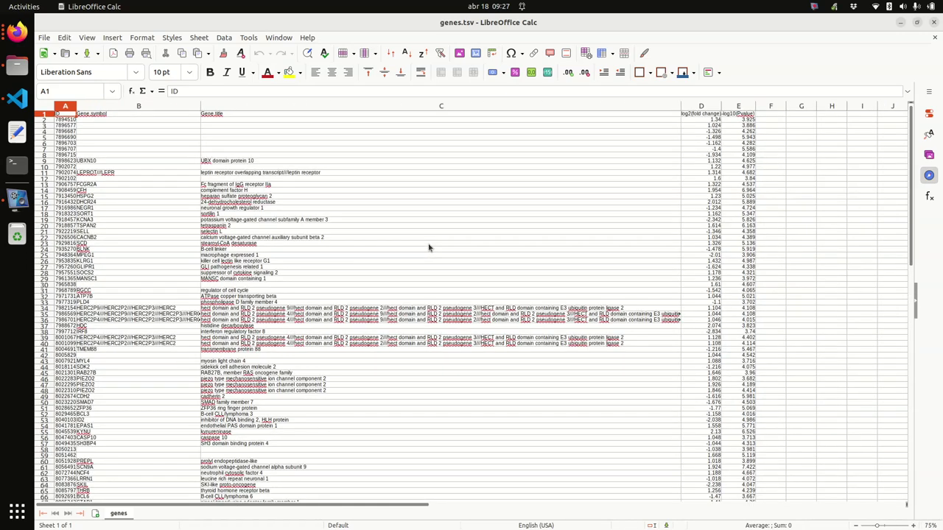
scroll(562, 195, up, 2)
scroll(562, 195, down, 2)
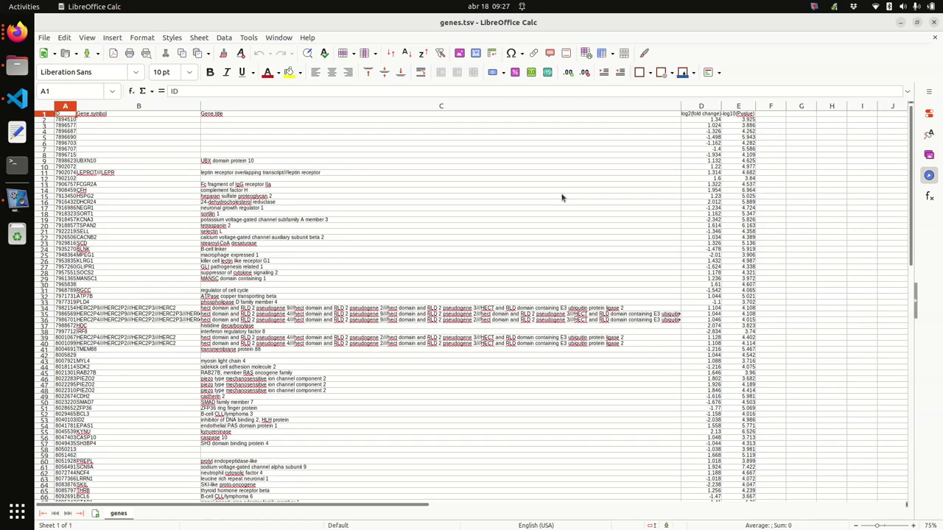
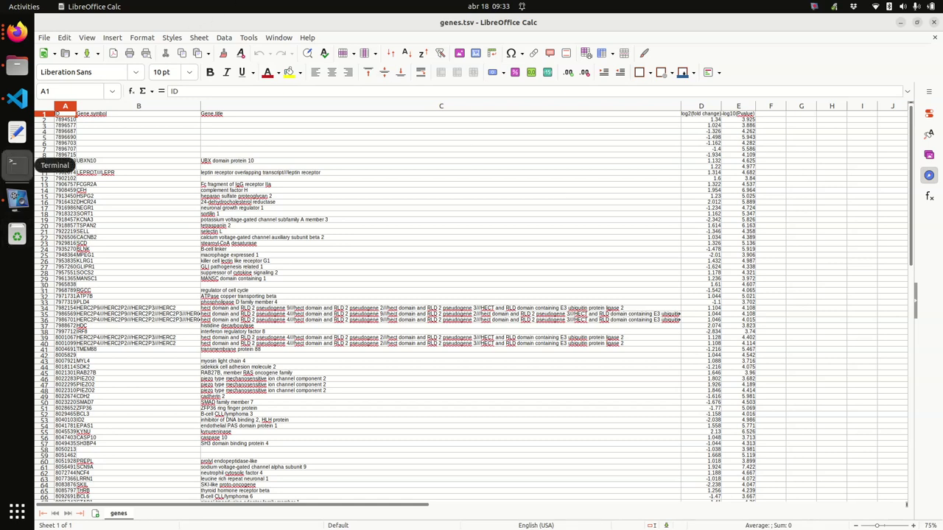
- Launch Orange from a terminal with python3 -m Orange.canvas and dismiss its welcome dialog
click(16, 163)
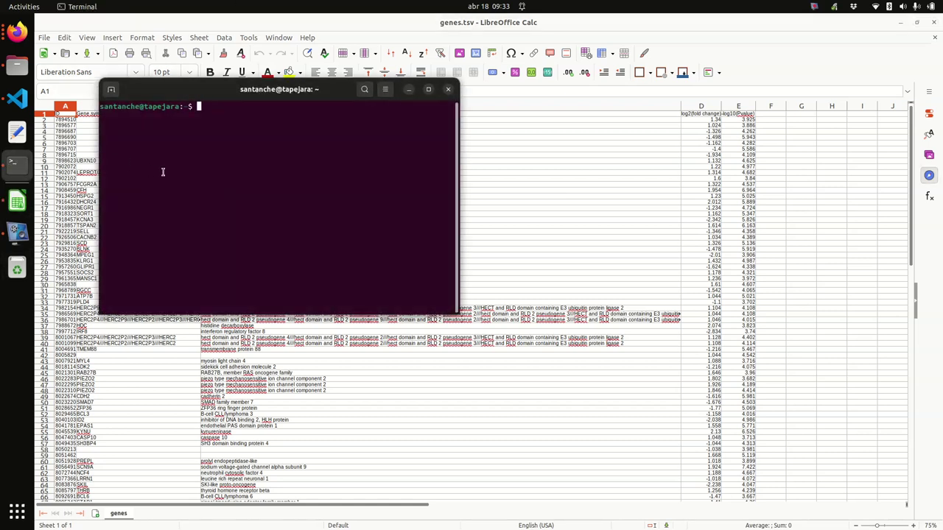
text(python3 -m Orange.canvas)
key(Return)
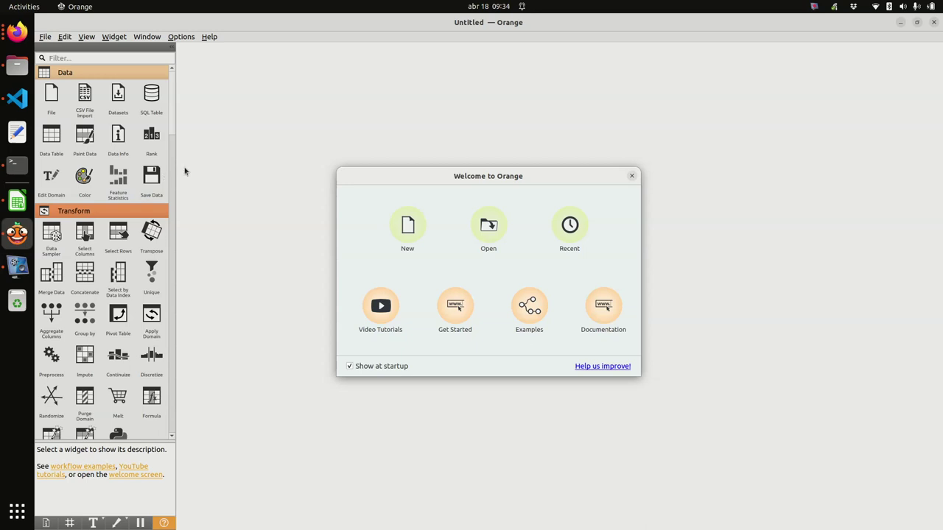
click(631, 176)
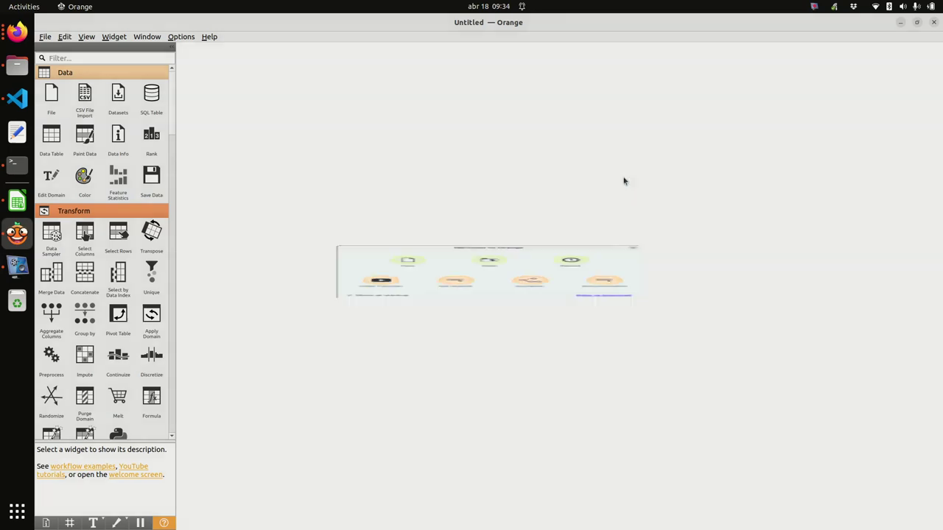
- Open the recent workflow nodes-better-expressed_preprocess.ows
click(45, 37)
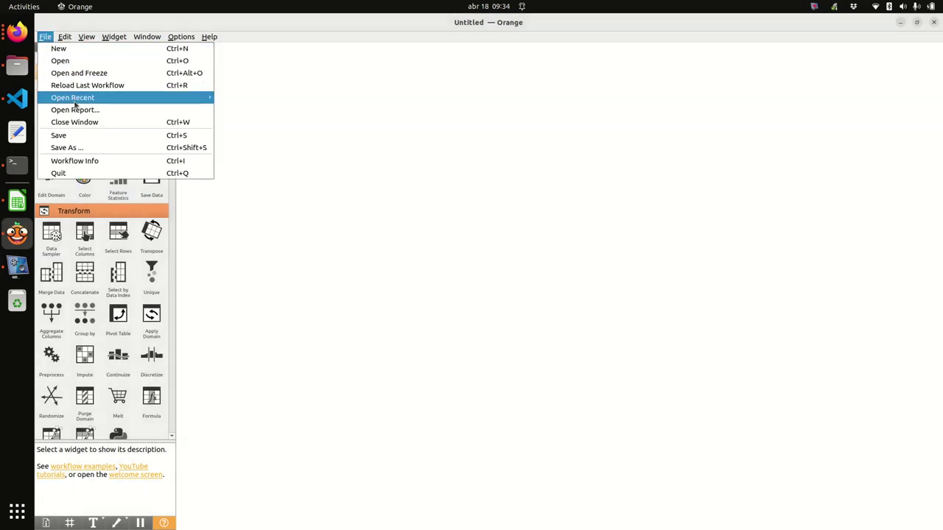
mouse_move(76, 101)
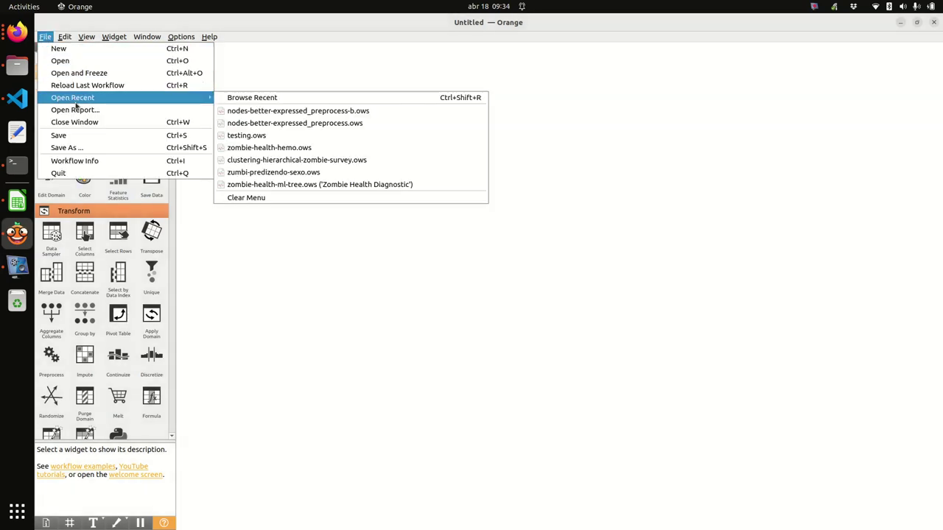
click(294, 125)
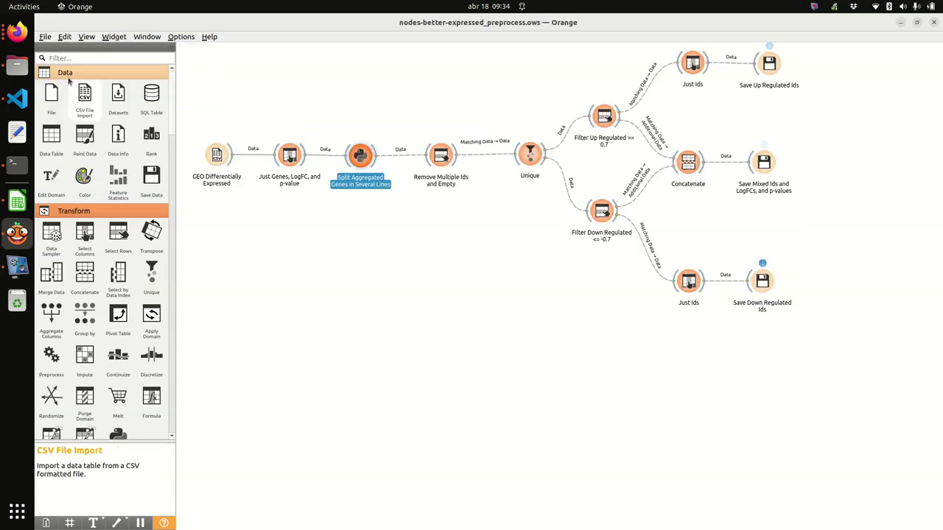
- Open nodes-better-expressed_preprocess.ows again in a second window, check the window behind it, and maximize the second one
click(45, 36)
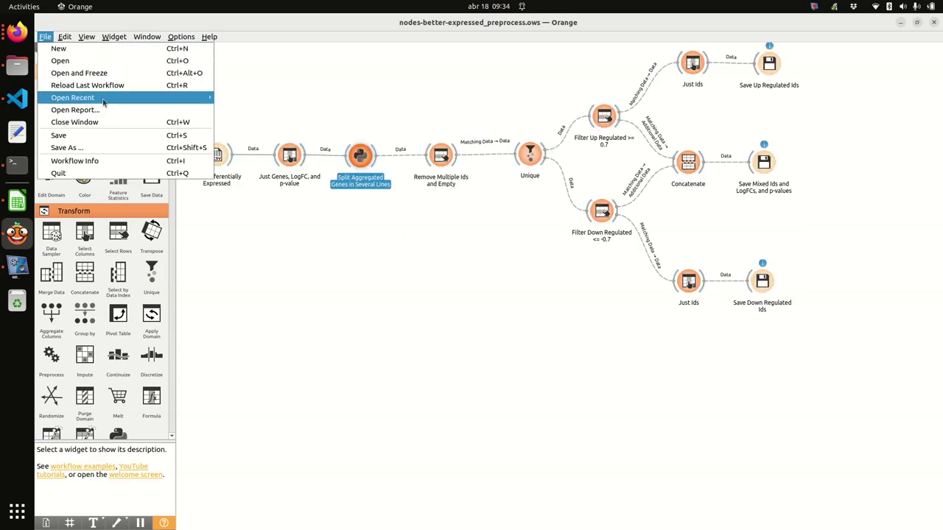
mouse_move(102, 104)
click(328, 118)
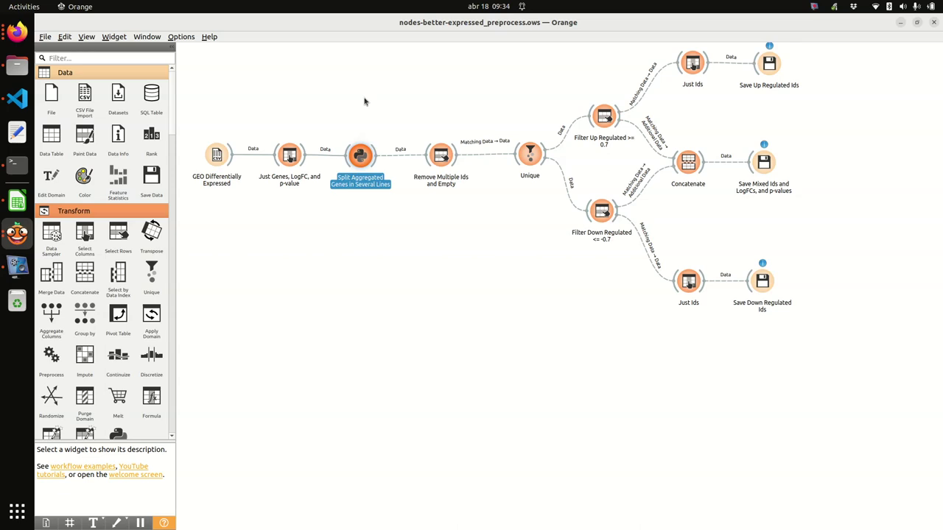
click(365, 105)
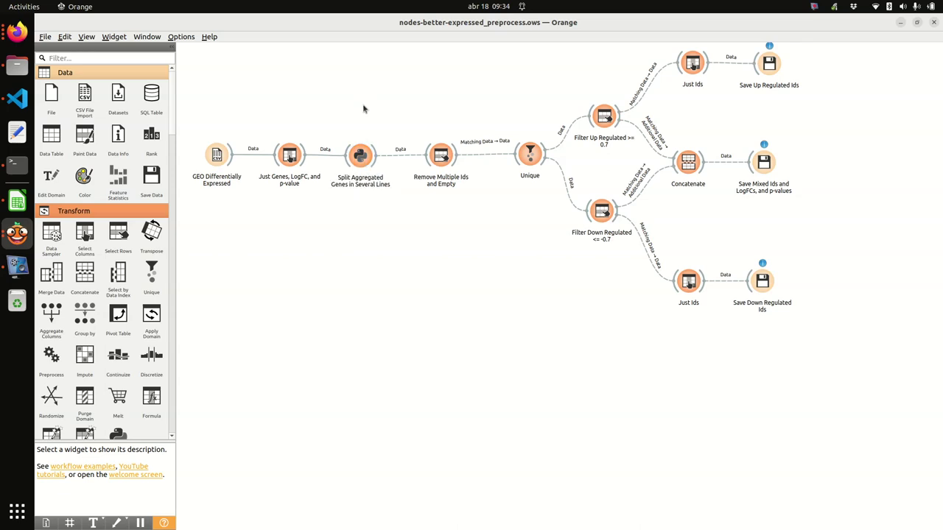
drag(398, 24, 479, 243)
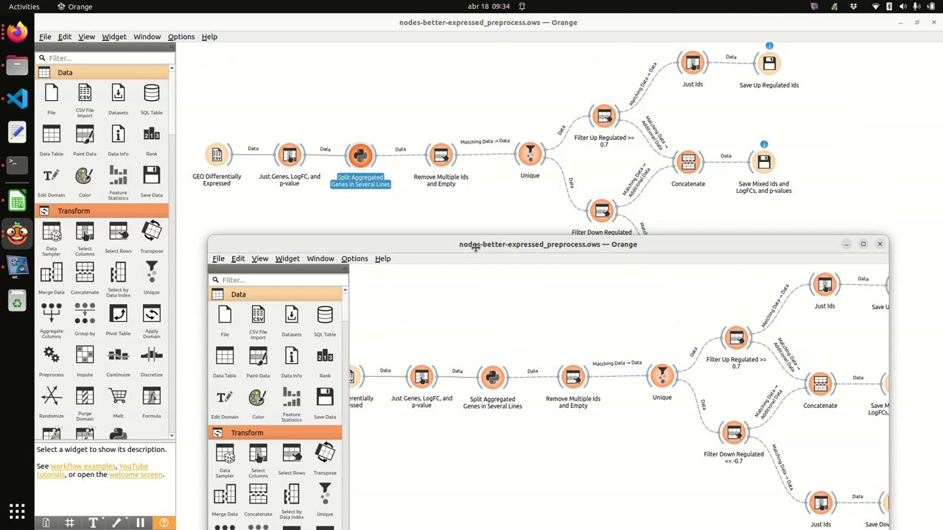
double_click(475, 244)
- Examine the import file in GEO Differentially Expressed and the column selection in Just Genes, LogFC, and p-value, closing both dialogs
click(218, 158)
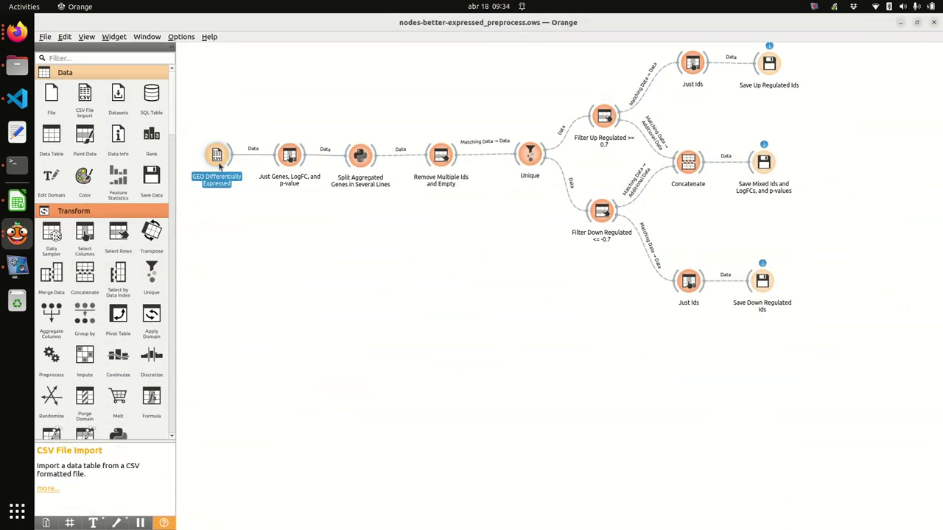
double_click(217, 157)
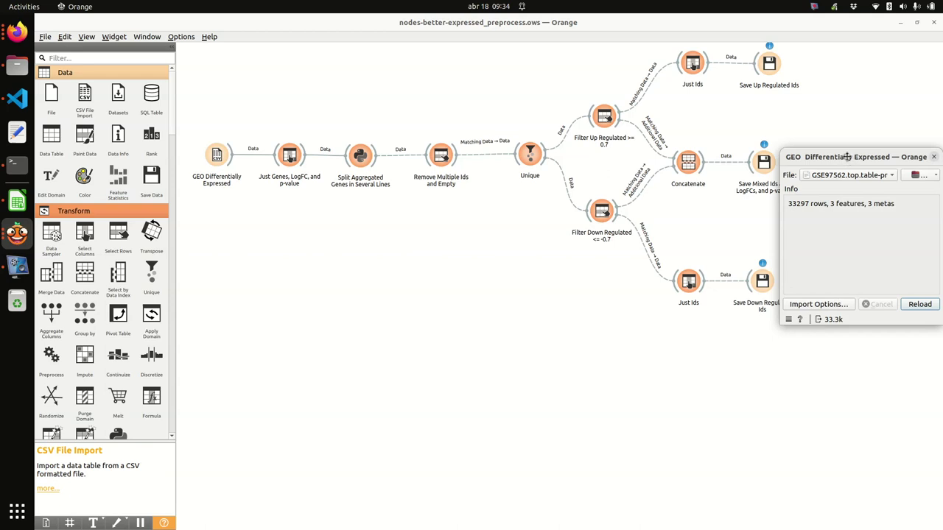
drag(846, 157, 446, 165)
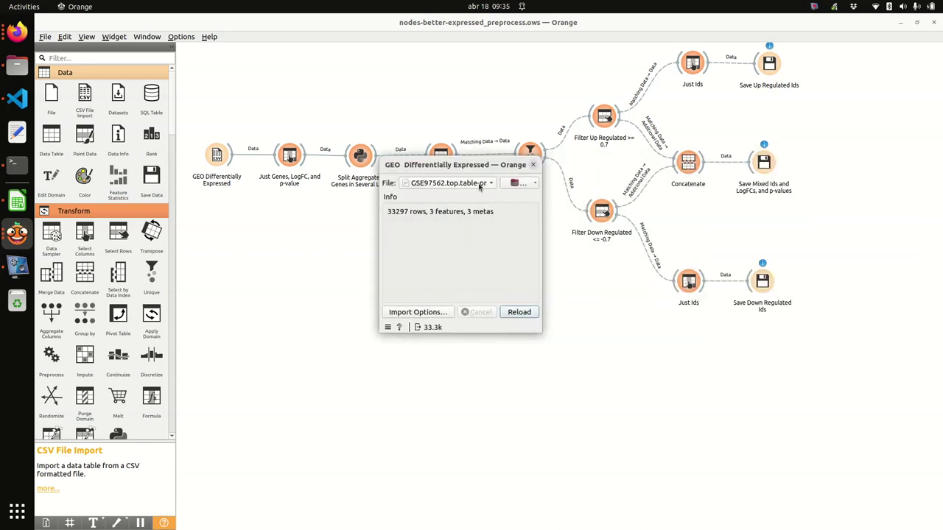
click(533, 165)
double_click(290, 154)
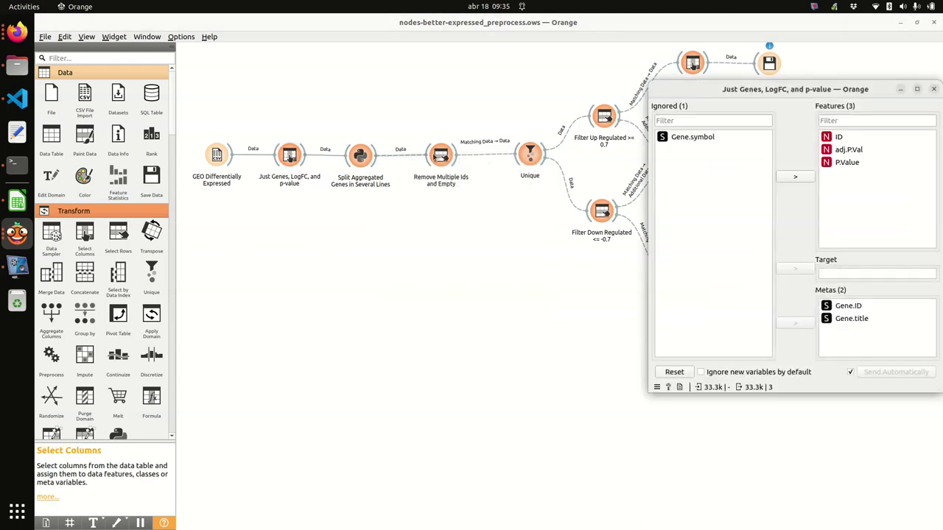
click(933, 89)
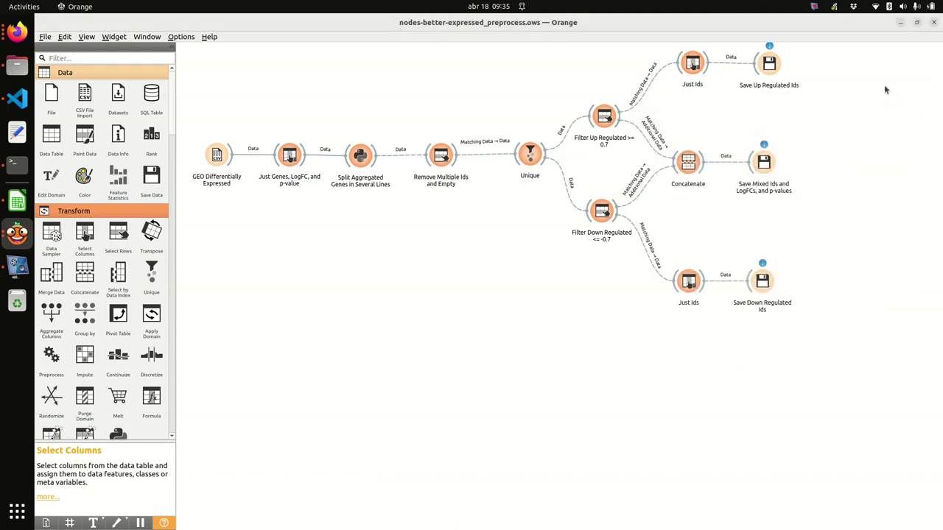
- Return to the first workflow window and examine the Split Aggregated Genes in Several Lines script and the Just Genes, LogFC, and p-value columns
click(900, 24)
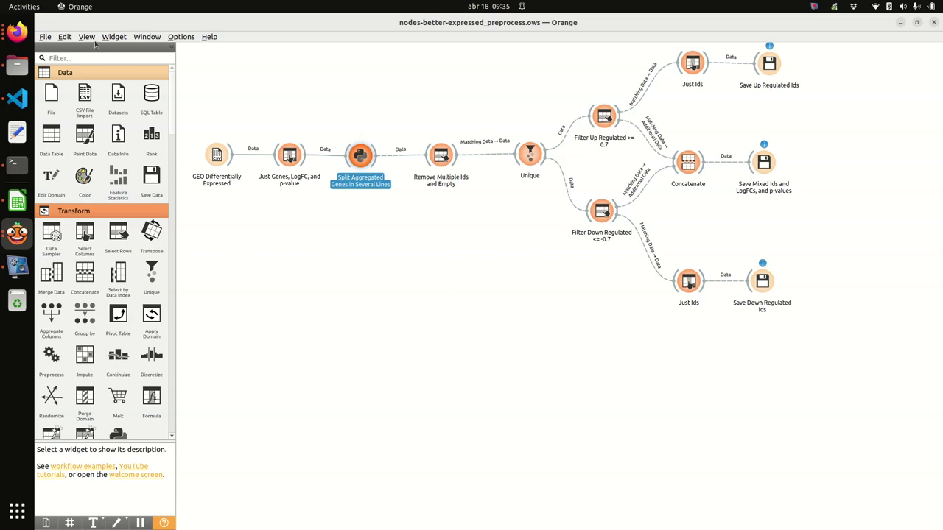
double_click(366, 158)
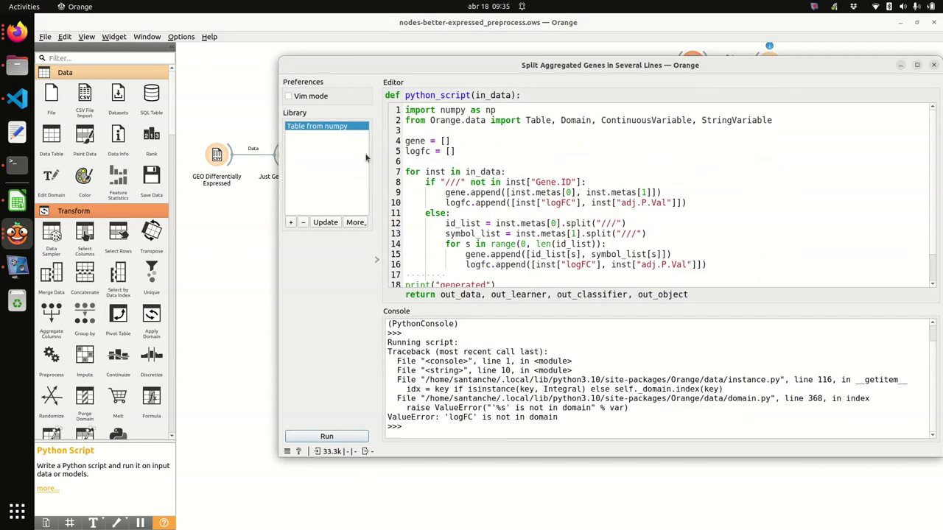
click(933, 66)
double_click(290, 159)
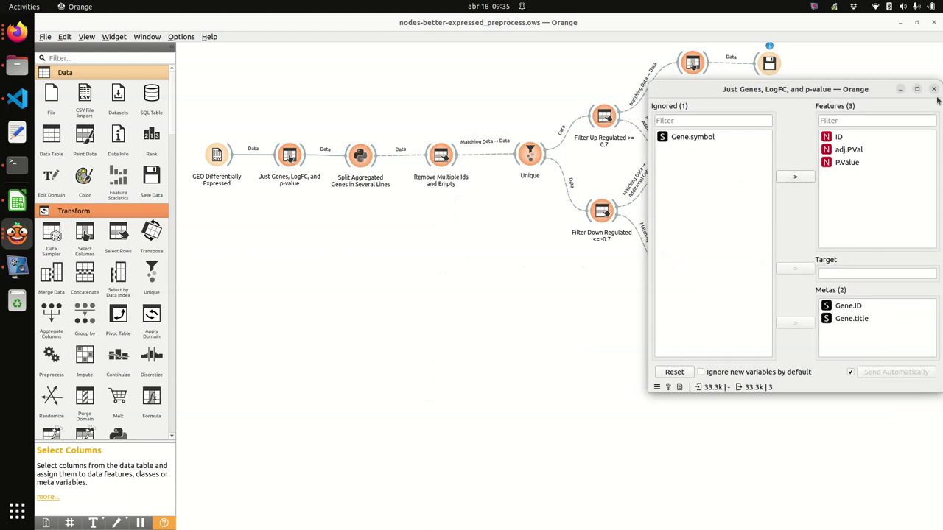
click(933, 89)
- Open a workflow from the recent files
click(45, 36)
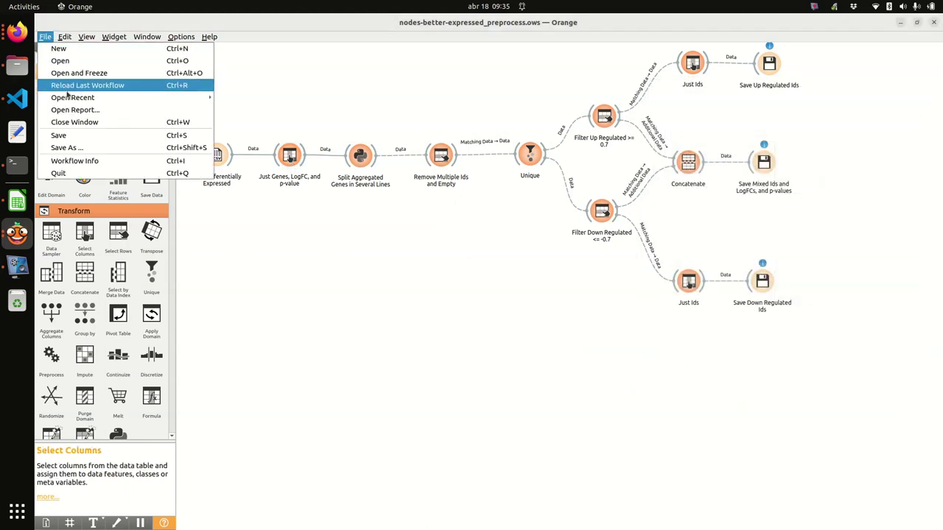